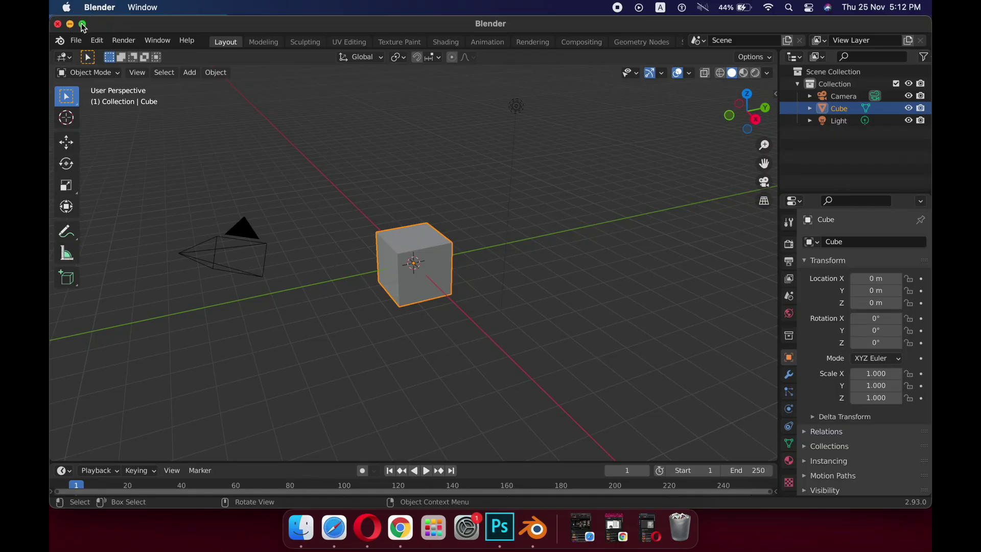
Step: Maximize the window and delete the default cube from the scene
{"action": "left_click", "coordinate": [84, 25]}
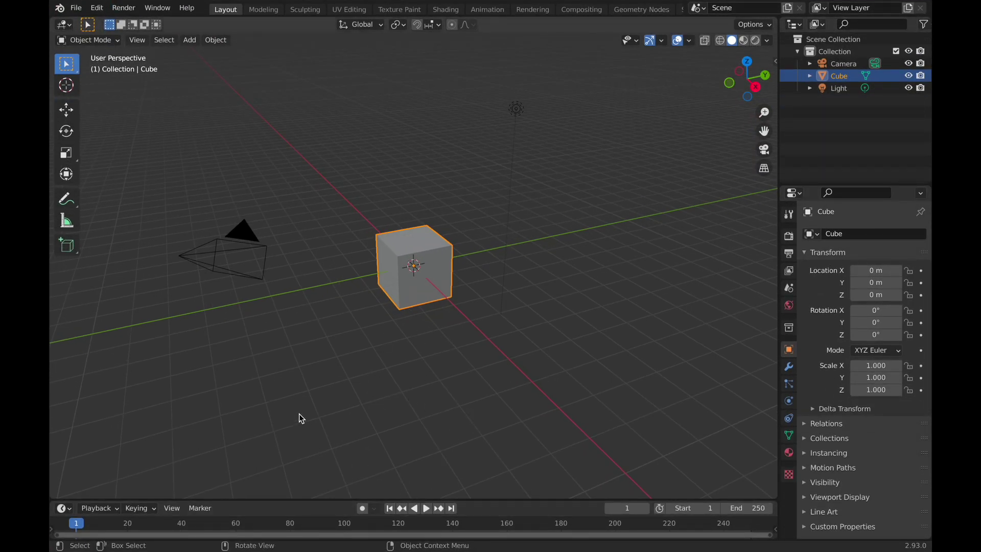
{"action": "left_click", "coordinate": [364, 353]}
{"action": "middle_click_drag", "start_coordinate": [364, 353], "coordinate": [301, 367]}
{"action": "right_click", "coordinate": [424, 225]}
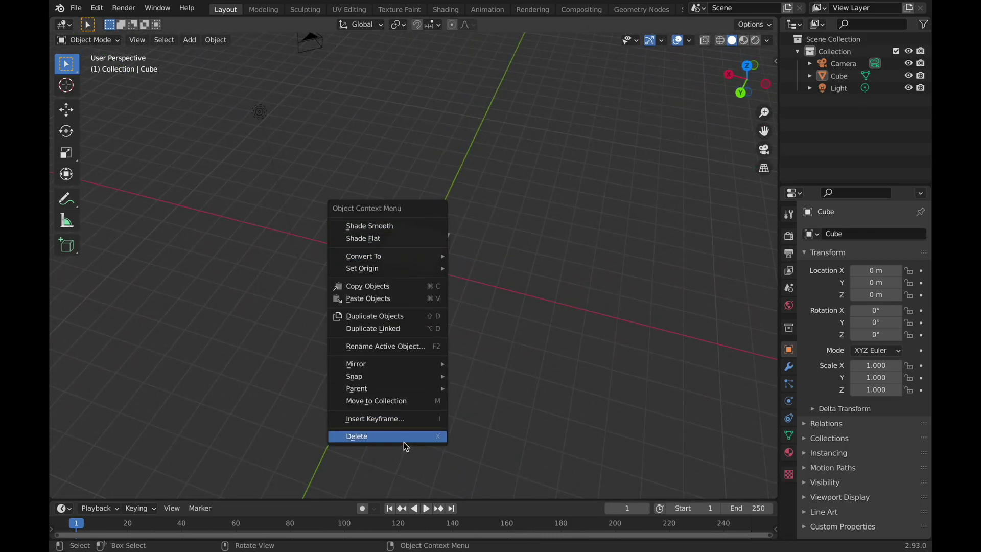
{"action": "left_click", "coordinate": [404, 443]}
{"action": "left_click", "coordinate": [426, 292]}
{"action": "right_click", "coordinate": [426, 292]}
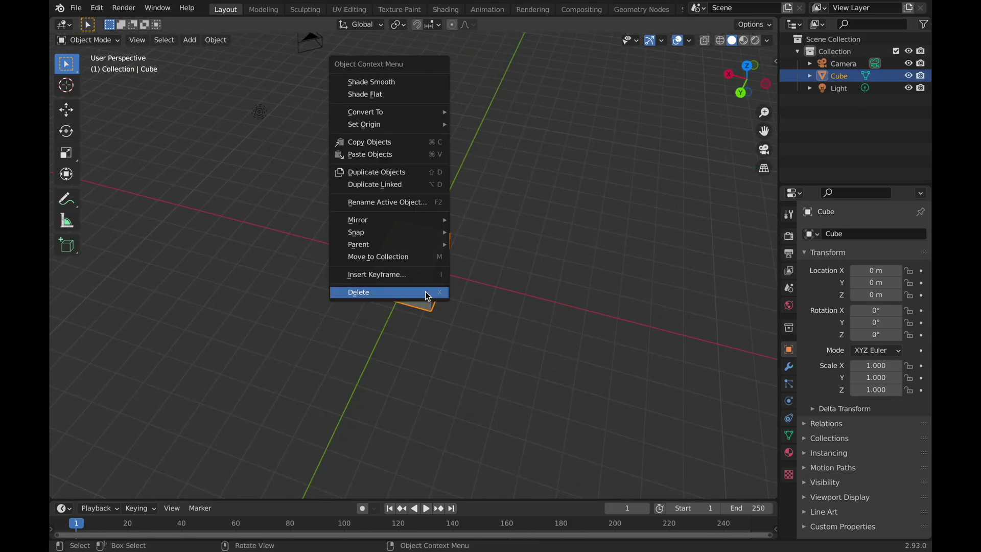
{"action": "left_click", "coordinate": [418, 293]}
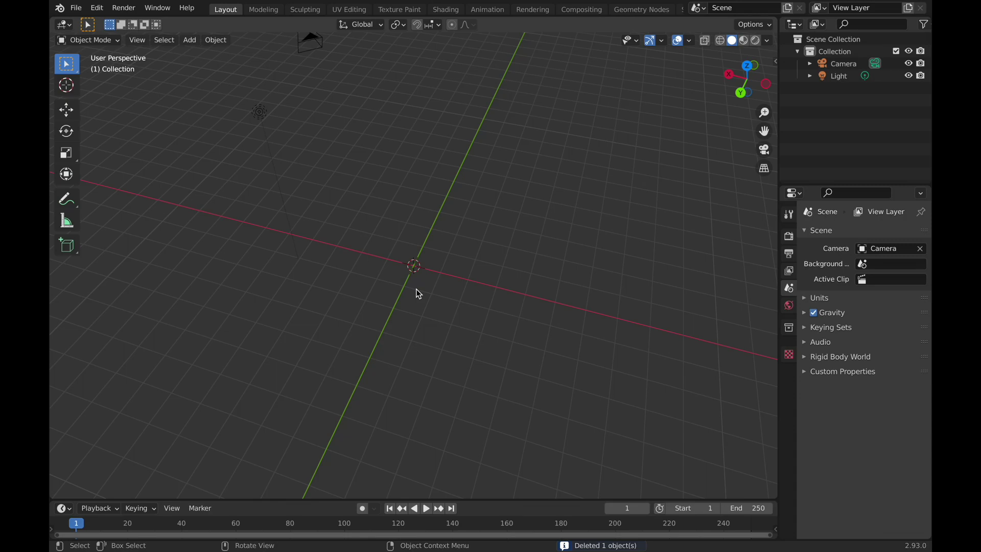
Step: Add a mesh cylinder at the origin and raise it along Z to about 1.16 m
{"action": "left_click", "coordinate": [189, 41]}
{"action": "mouse_move", "coordinate": [229, 54]}
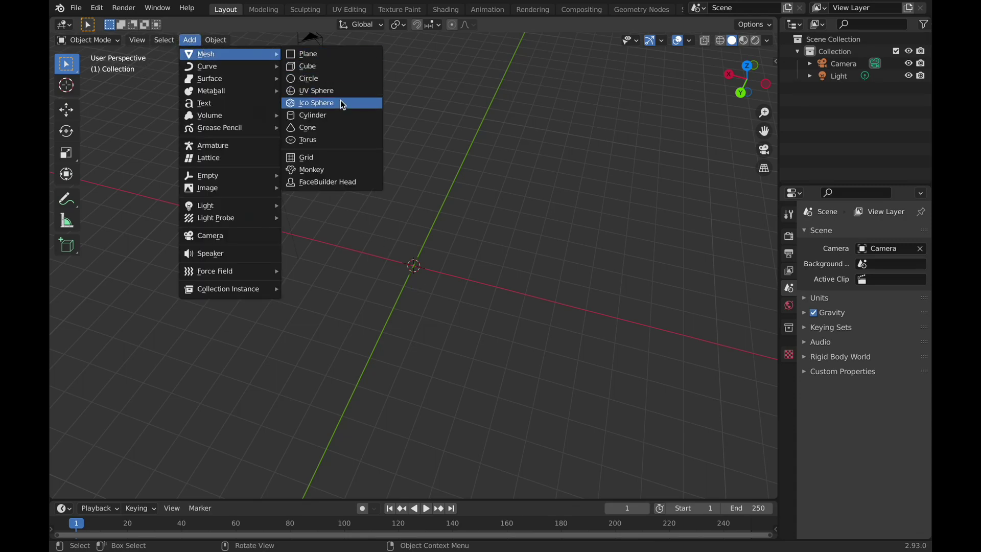
{"action": "left_click", "coordinate": [346, 120]}
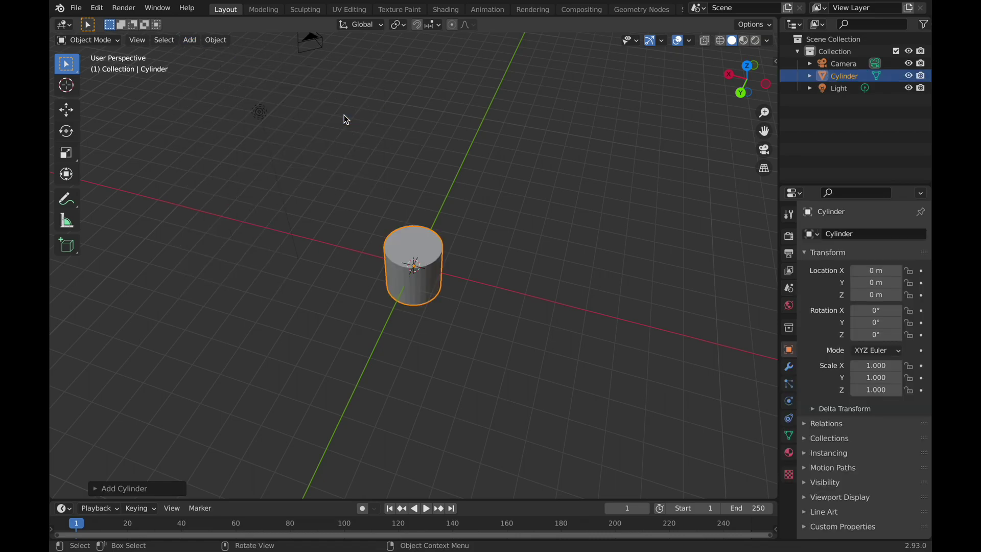
{"action": "middle_click_drag", "start_coordinate": [526, 359], "coordinate": [439, 306]}
{"action": "left_click", "coordinate": [77, 121]}
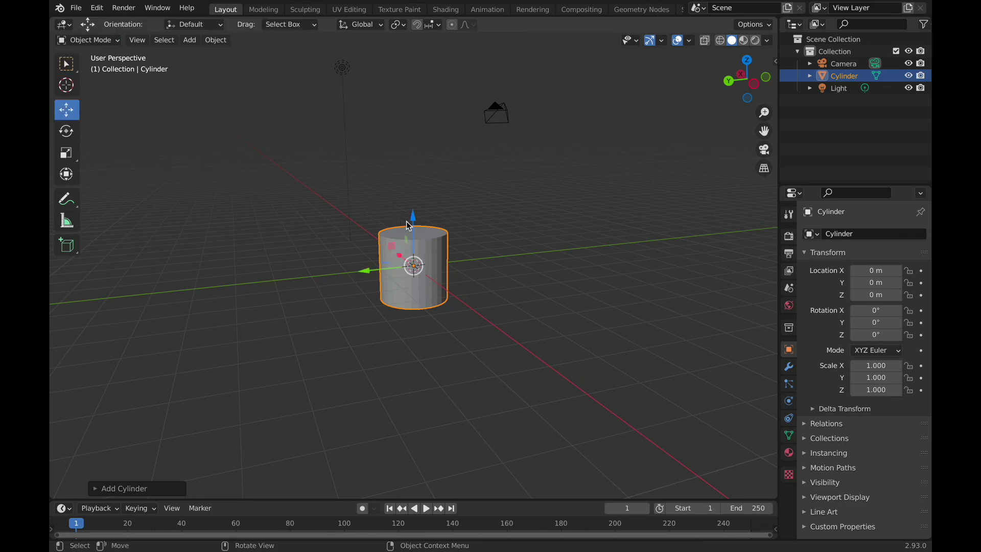
{"action": "left_click_drag", "start_coordinate": [417, 225], "coordinate": [413, 178]}
Step: Add a point light at the origin and open its light data settings
{"action": "left_click", "coordinate": [478, 354]}
{"action": "middle_click_drag", "start_coordinate": [478, 353], "coordinate": [452, 388]}
{"action": "left_click", "coordinate": [191, 41]}
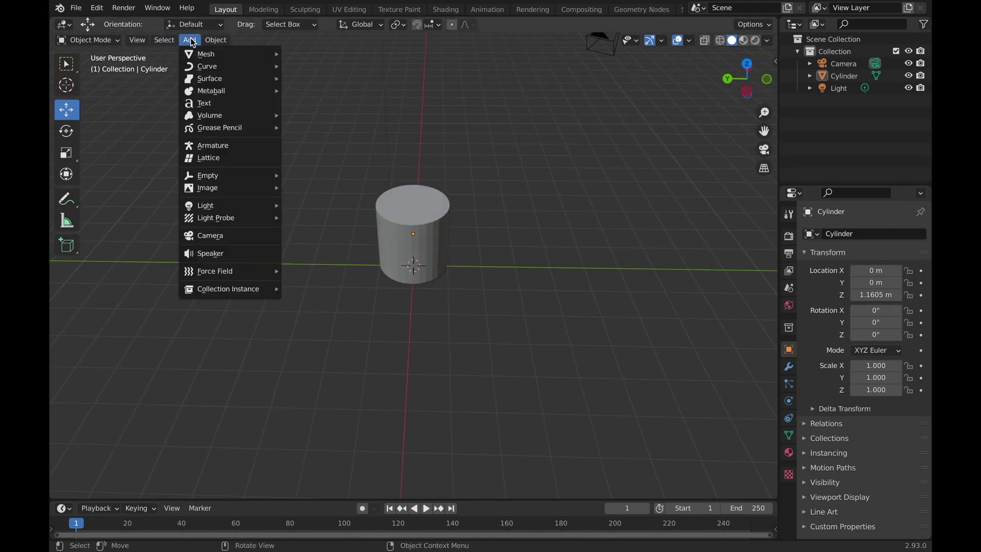
{"action": "mouse_move", "coordinate": [229, 210]}
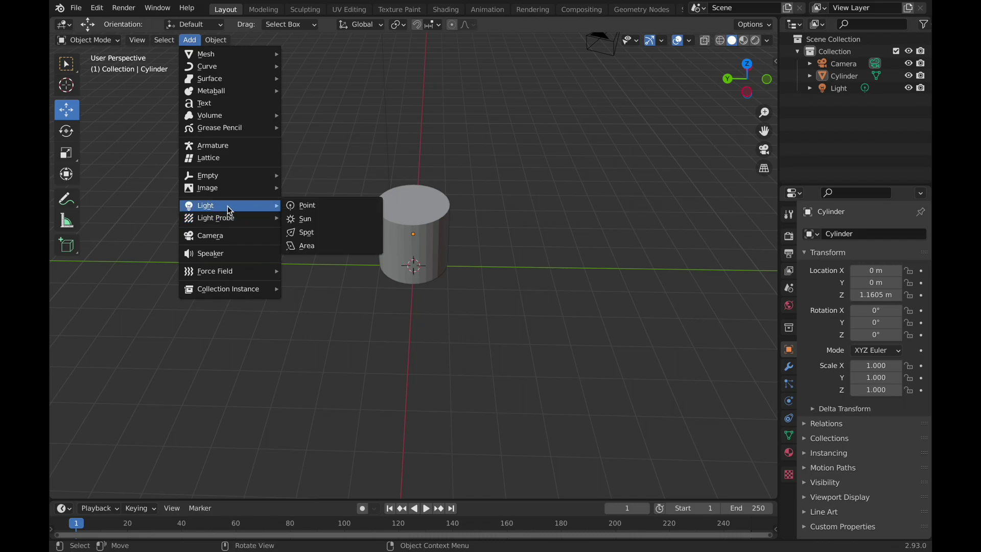
{"action": "left_click", "coordinate": [333, 209]}
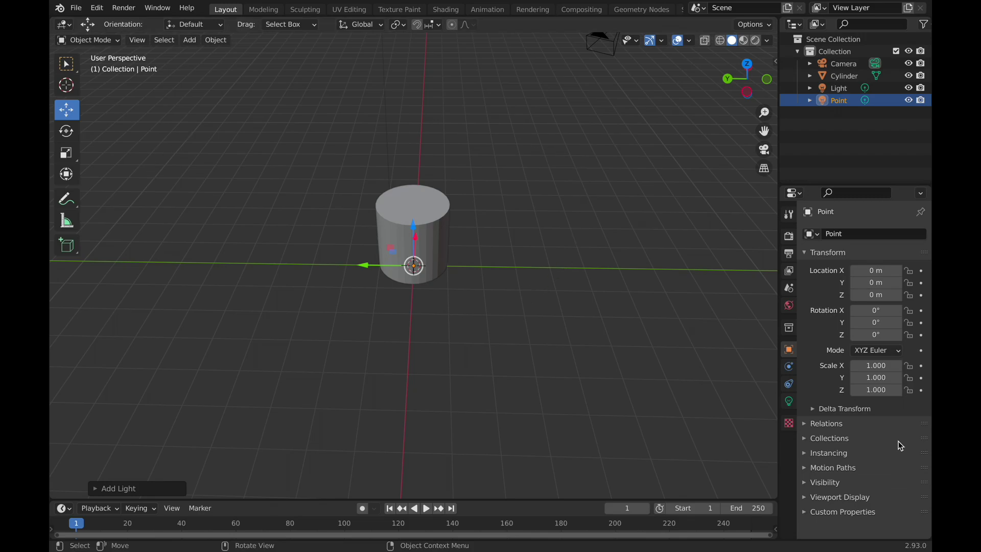
{"action": "left_click", "coordinate": [787, 406]}
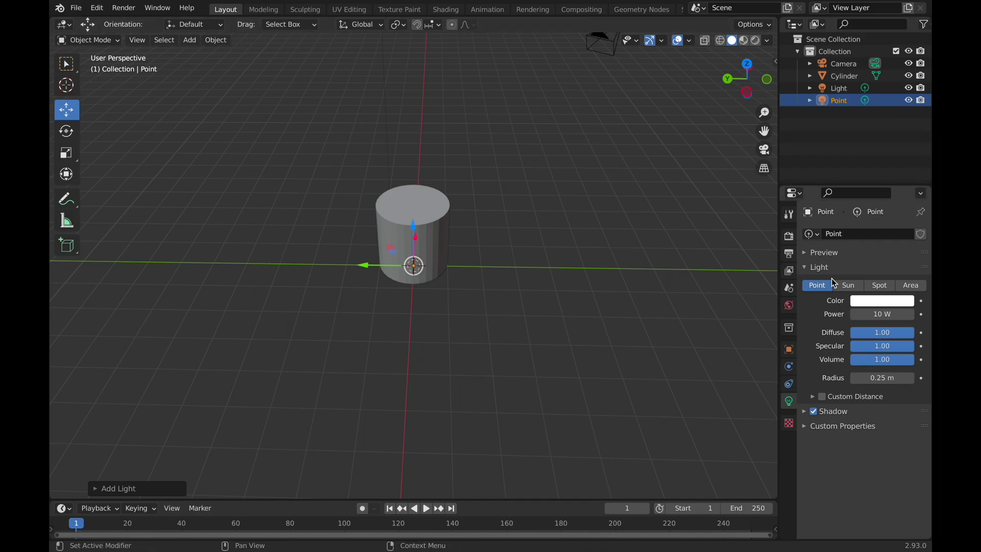
Step: Select the scene's original light and move it until it sits directly above the cylinder
{"action": "middle_click_drag", "start_coordinate": [388, 278], "coordinate": [328, 250]}
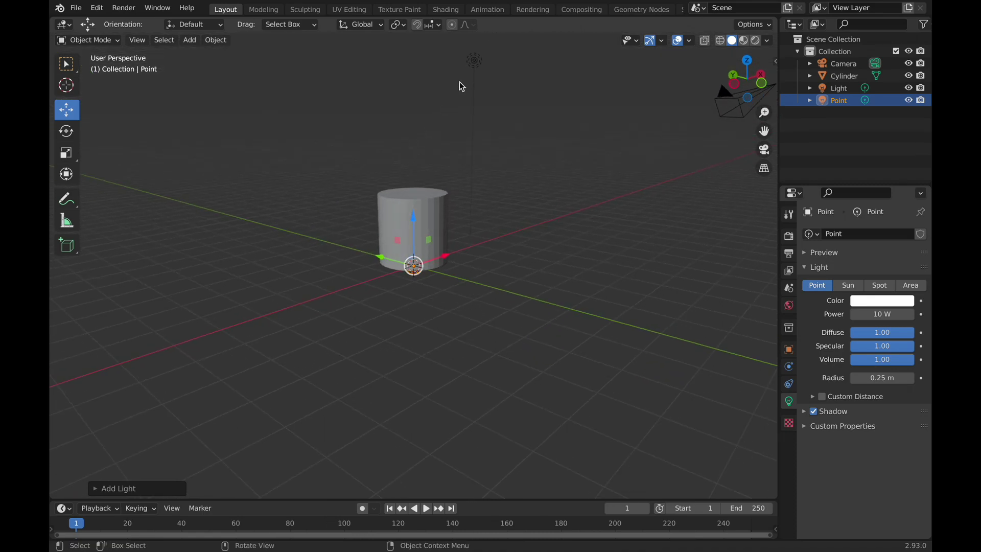
{"action": "left_click", "coordinate": [475, 61]}
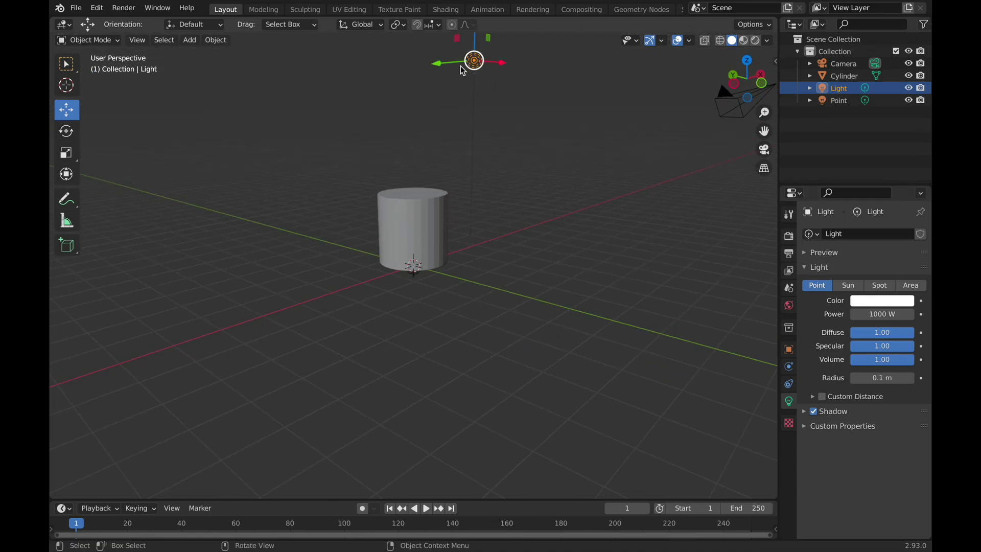
{"action": "left_click_drag", "start_coordinate": [474, 62], "coordinate": [360, 100]}
{"action": "left_click_drag", "start_coordinate": [407, 71], "coordinate": [370, 120]}
{"action": "middle_click_drag", "start_coordinate": [370, 121], "coordinate": [411, 263]}
{"action": "scroll", "coordinate": [411, 262], "scroll_direction": "down", "scroll_amount": 5}
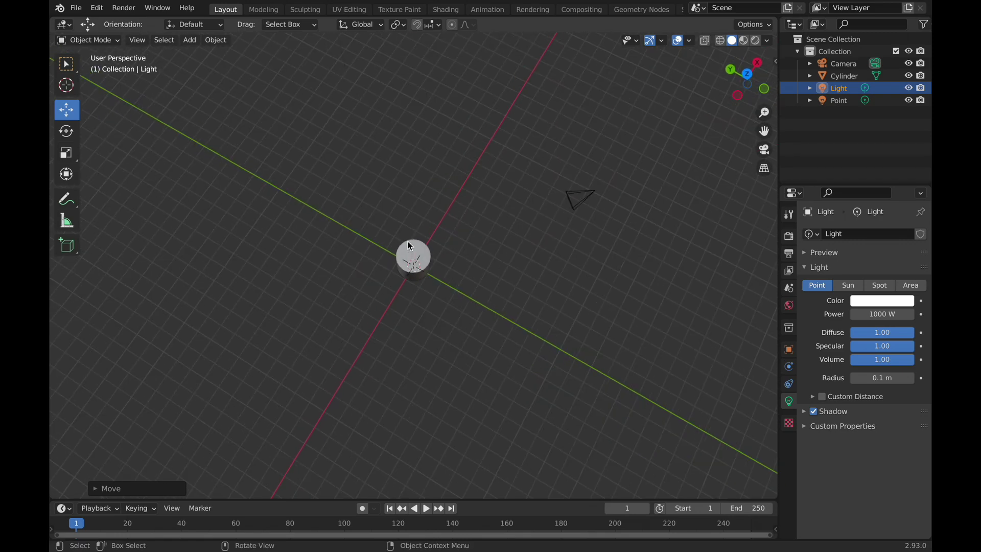
{"action": "left_click_drag", "start_coordinate": [340, 123], "coordinate": [408, 209]}
{"action": "left_click_drag", "start_coordinate": [491, 160], "coordinate": [432, 268]}
{"action": "left_click_drag", "start_coordinate": [385, 241], "coordinate": [375, 235]}
{"action": "middle_click_drag", "start_coordinate": [446, 312], "coordinate": [421, 284]}
{"action": "scroll", "coordinate": [420, 286], "scroll_direction": "up", "scroll_amount": 5}
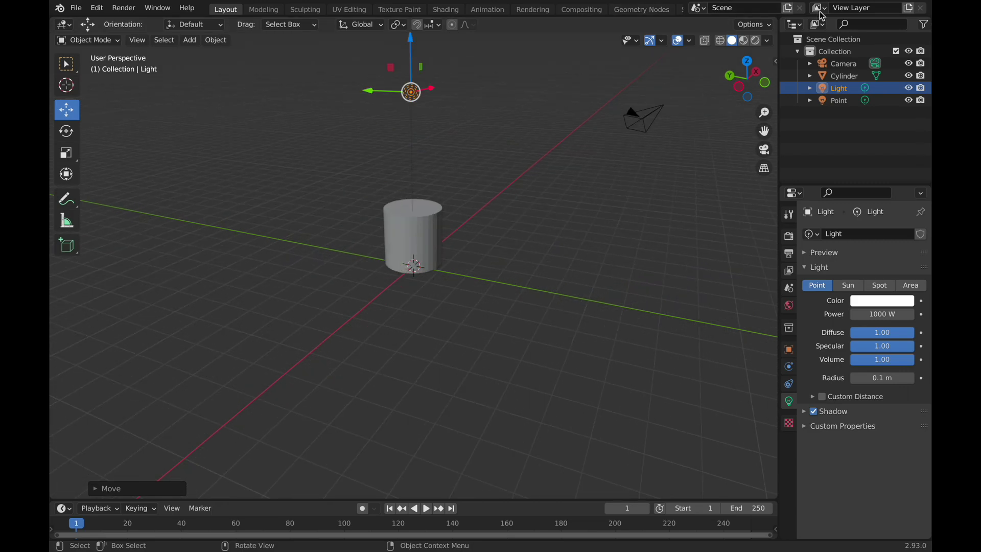
Step: Switch the viewport to rendered shading and turn off the overlays, keeping the gizmos on
{"action": "left_click", "coordinate": [755, 41]}
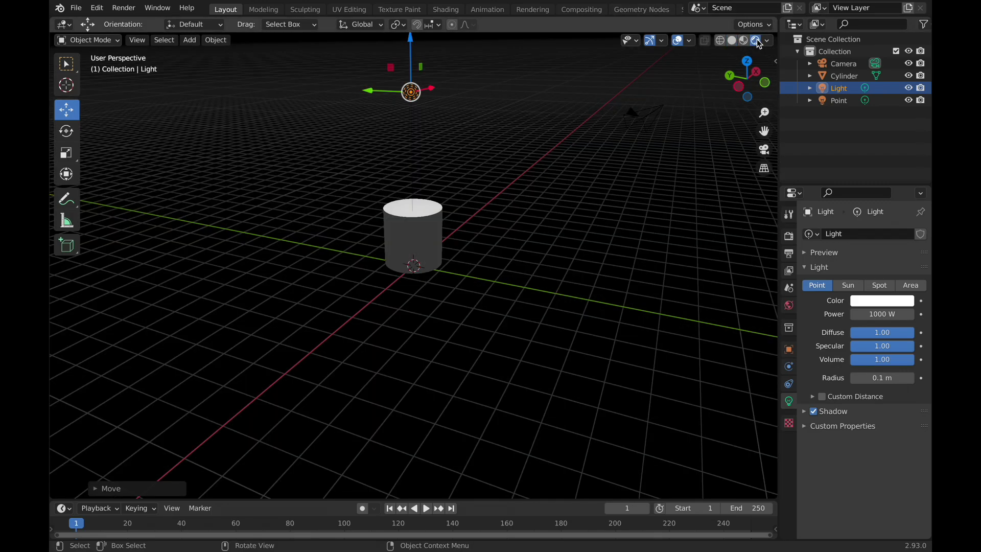
{"action": "left_click", "coordinate": [652, 42]}
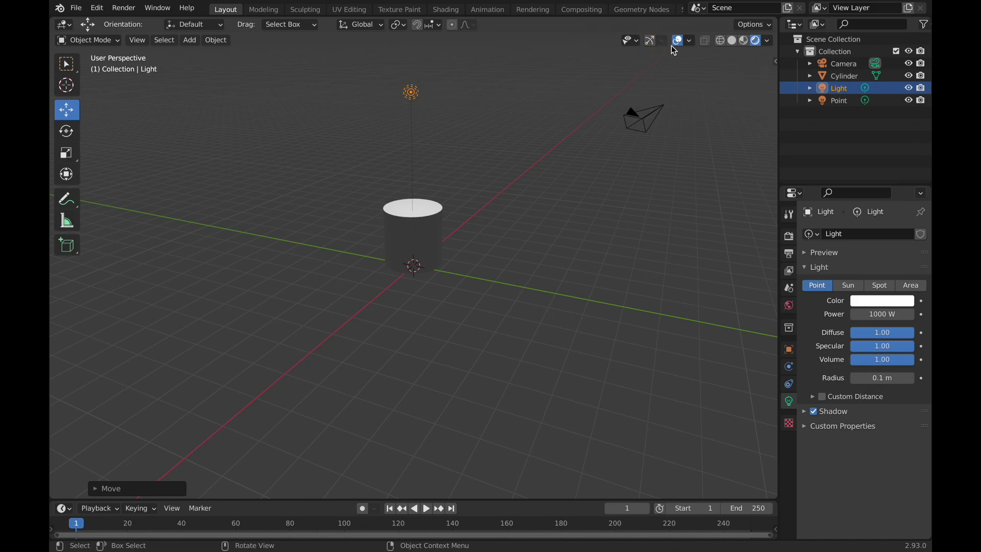
{"action": "left_click", "coordinate": [678, 41]}
{"action": "left_click", "coordinate": [651, 42]}
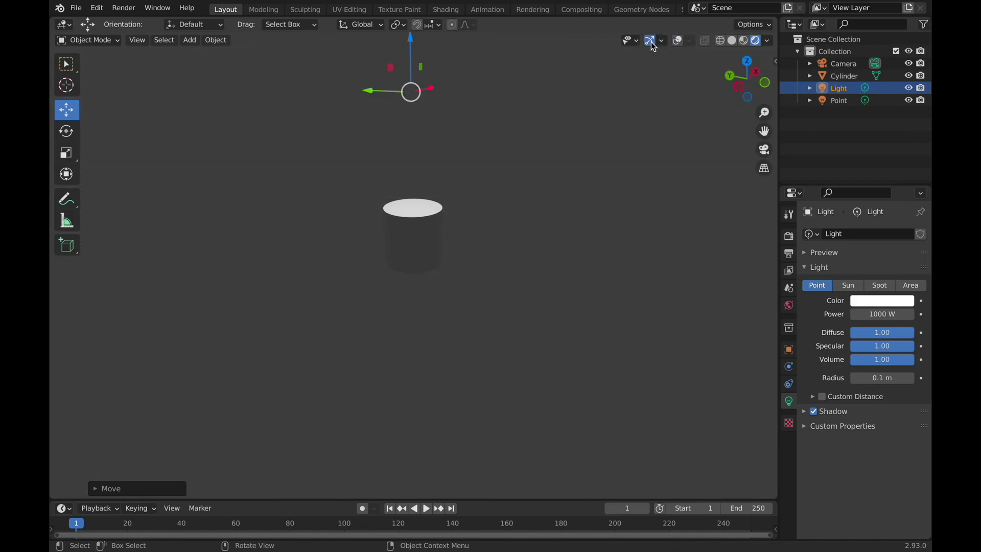
Step: Lower the original light toward the cylinder, shift it sideways along Y, and turn the viewport overlays back on
{"action": "left_click_drag", "start_coordinate": [416, 49], "coordinate": [410, 98]}
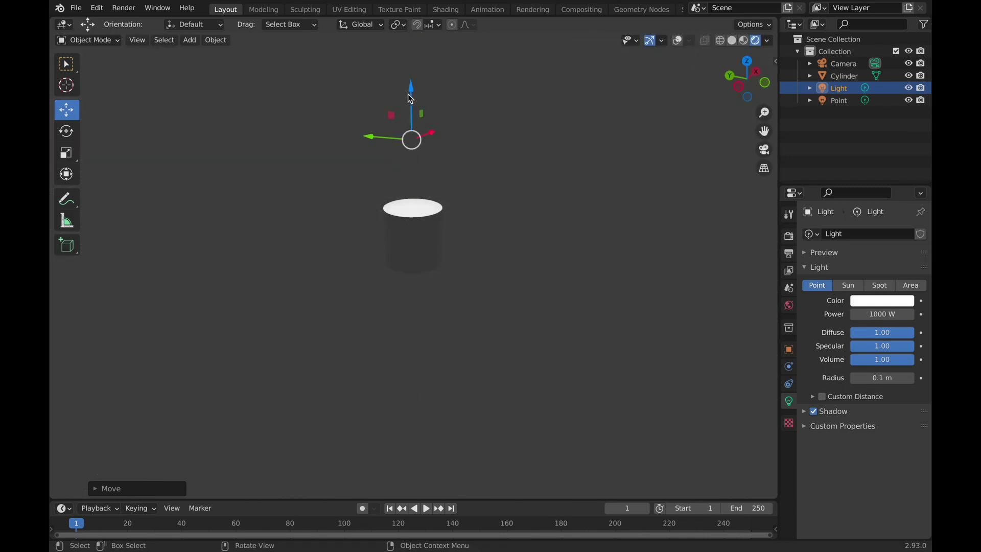
{"action": "left_click_drag", "start_coordinate": [368, 136], "coordinate": [404, 153]}
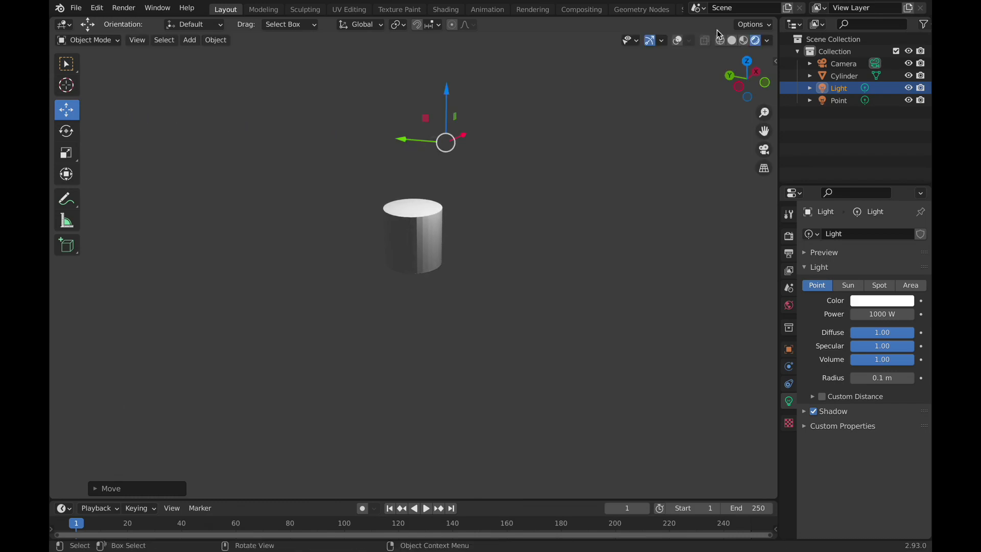
{"action": "left_click", "coordinate": [681, 44]}
{"action": "left_click_drag", "start_coordinate": [410, 147], "coordinate": [422, 143]}
Step: Reposition the light along the X and Y axes to illuminate the cylinder from the side
{"action": "middle_click_drag", "start_coordinate": [516, 308], "coordinate": [371, 290]}
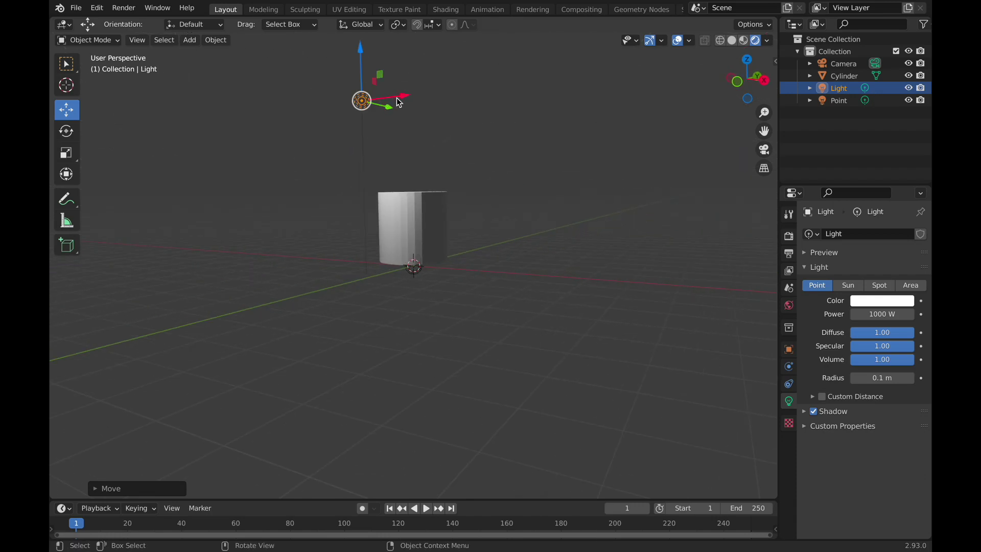
{"action": "key", "text": "g"}
{"action": "key", "text": "x"}
{"action": "left_click", "coordinate": [345, 91]}
{"action": "middle_click_drag", "start_coordinate": [456, 256], "coordinate": [648, 290]}
{"action": "left_click_drag", "start_coordinate": [466, 123], "coordinate": [541, 134]}
{"action": "mouse_move", "coordinate": [604, 289]}
{"action": "middle_mouse_down"}
{"action": "mouse_move", "coordinate": [544, 306]}
{"action": "mouse_move", "coordinate": [511, 188]}
{"action": "mouse_move", "coordinate": [510, 219]}
{"action": "mouse_move", "coordinate": [444, 275]}
{"action": "mouse_move", "coordinate": [406, 328]}
{"action": "mouse_move", "coordinate": [609, 349]}
{"action": "mouse_move", "coordinate": [664, 291]}
{"action": "mouse_move", "coordinate": [593, 285]}
{"action": "mouse_move", "coordinate": [593, 293]}
{"action": "middle_mouse_up"}
{"action": "left_click_drag", "start_coordinate": [524, 117], "coordinate": [374, 128]}
{"action": "middle_click_drag", "start_coordinate": [427, 245], "coordinate": [514, 313]}
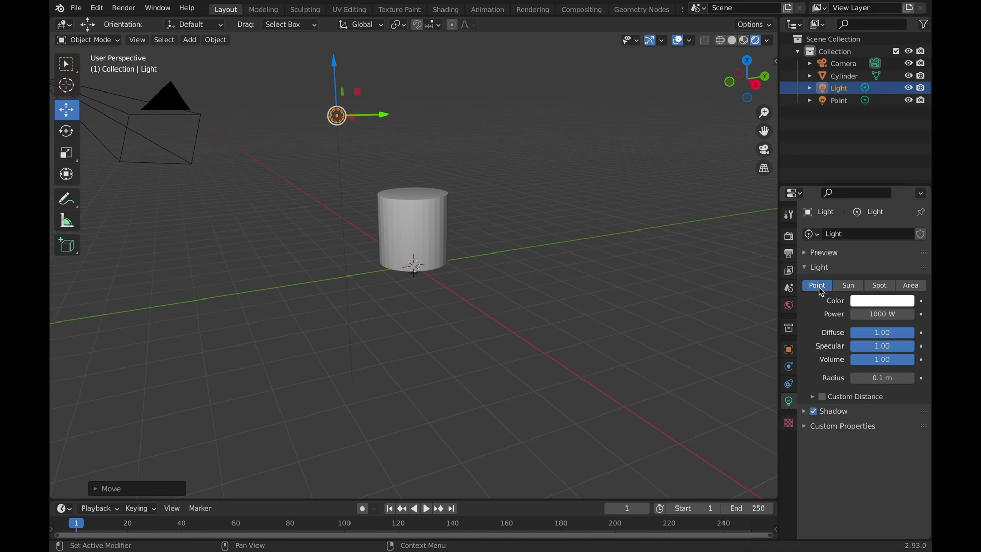
Step: Choose Light from the list of available light data-blocks
{"action": "left_click", "coordinate": [880, 234]}
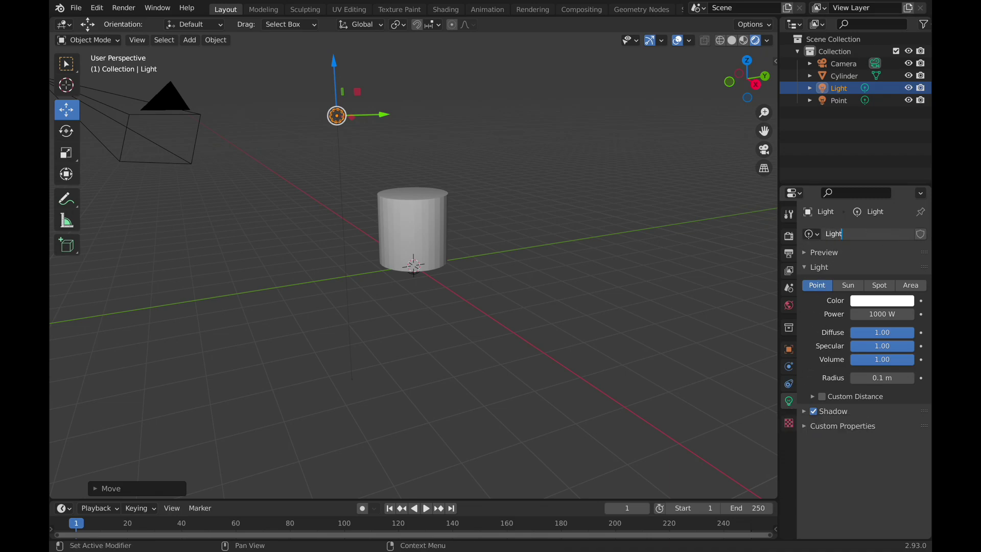
{"action": "left_click", "coordinate": [816, 234]}
{"action": "left_click", "coordinate": [816, 234]}
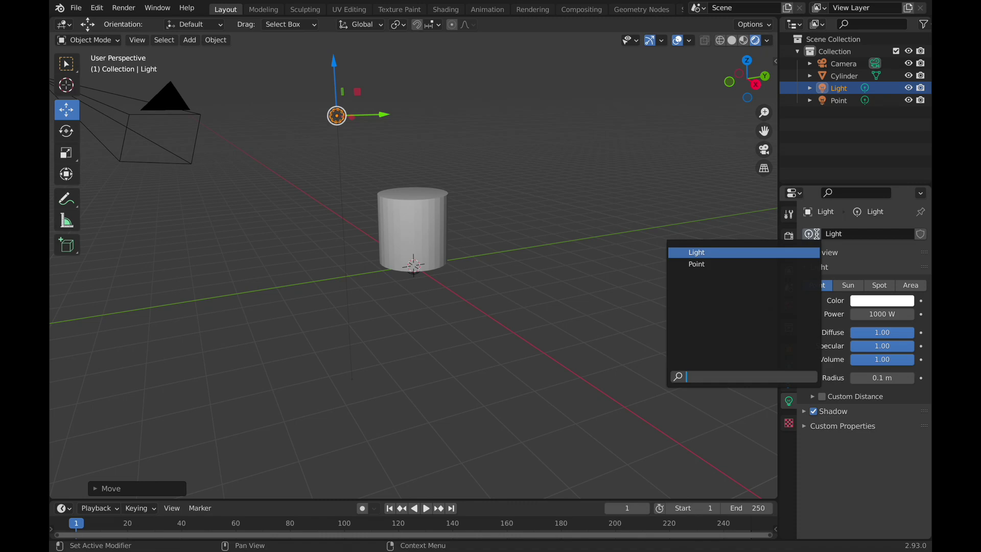
{"action": "left_click", "coordinate": [714, 253]}
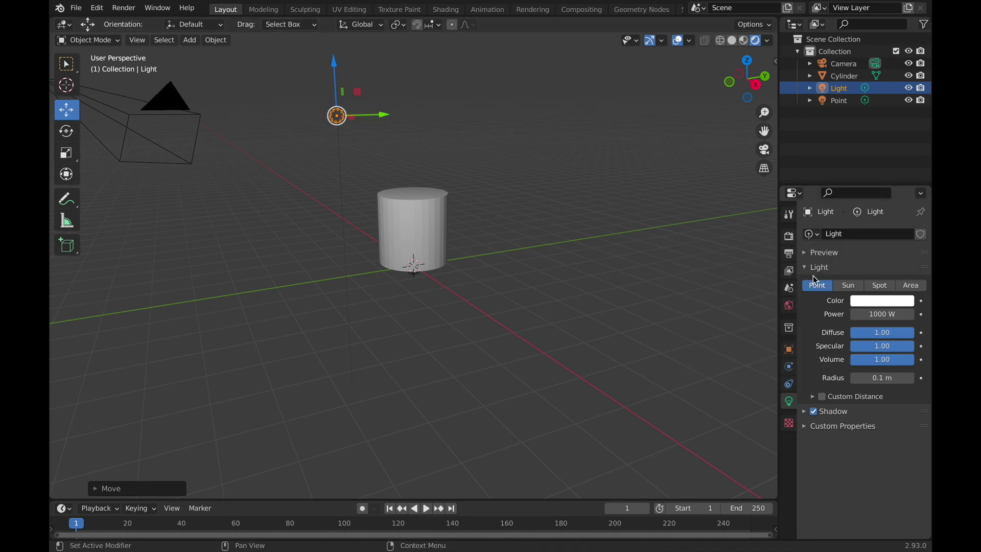
Step: Expand the light's Preview section, keeping its Light settings expanded
{"action": "left_click", "coordinate": [817, 253]}
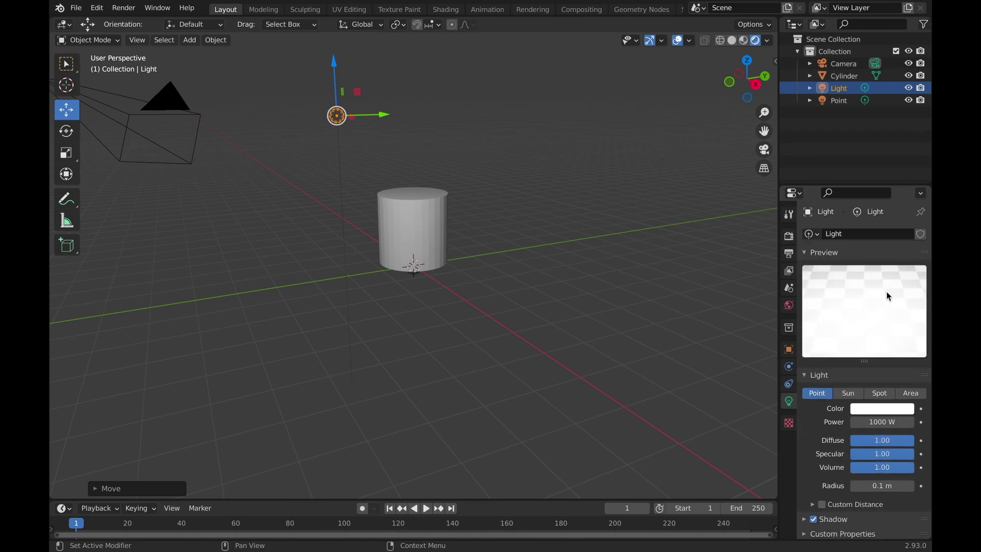
{"action": "left_click", "coordinate": [809, 379]}
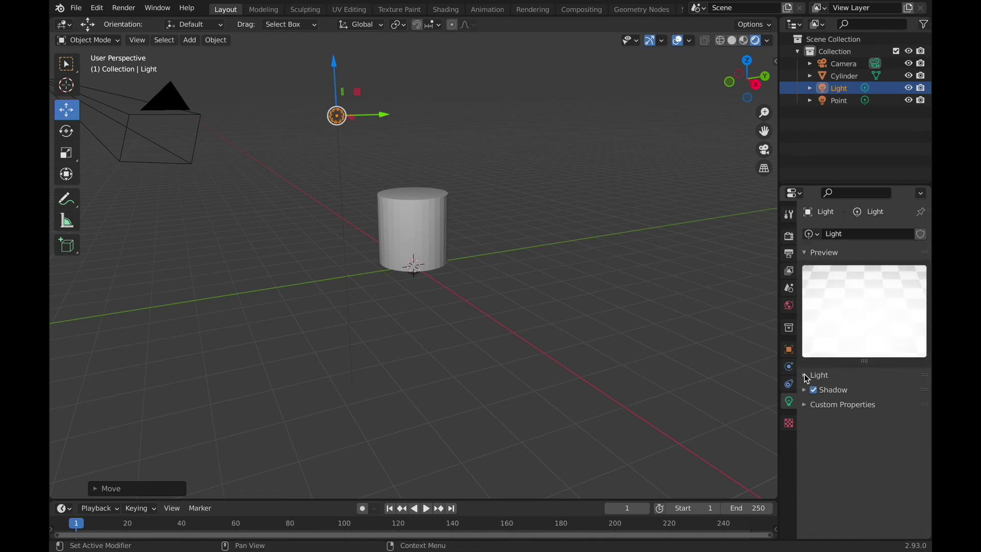
{"action": "left_click", "coordinate": [808, 379]}
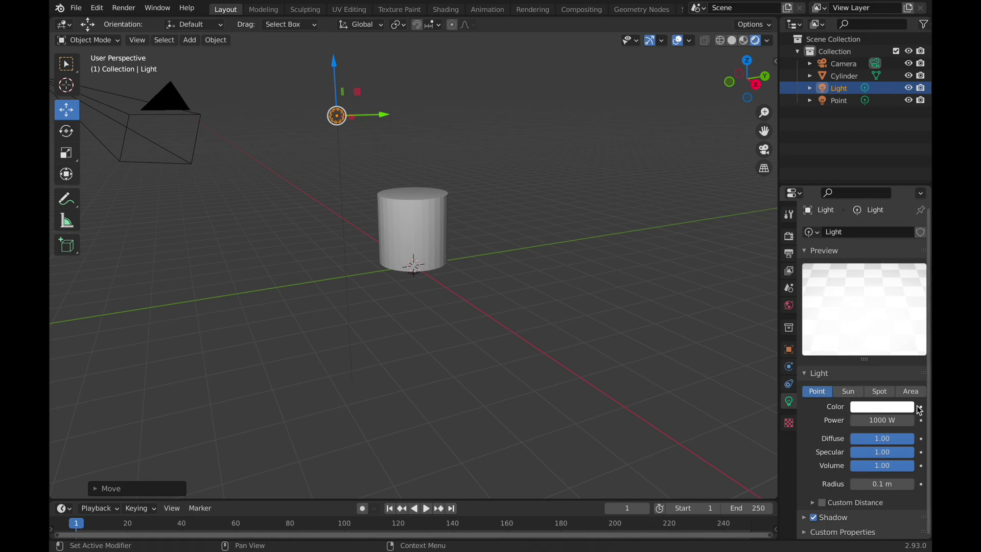
Step: Try a blue light color, and settle on a bright yellow-green one
{"action": "left_click", "coordinate": [909, 411]}
{"action": "left_click", "coordinate": [865, 264]}
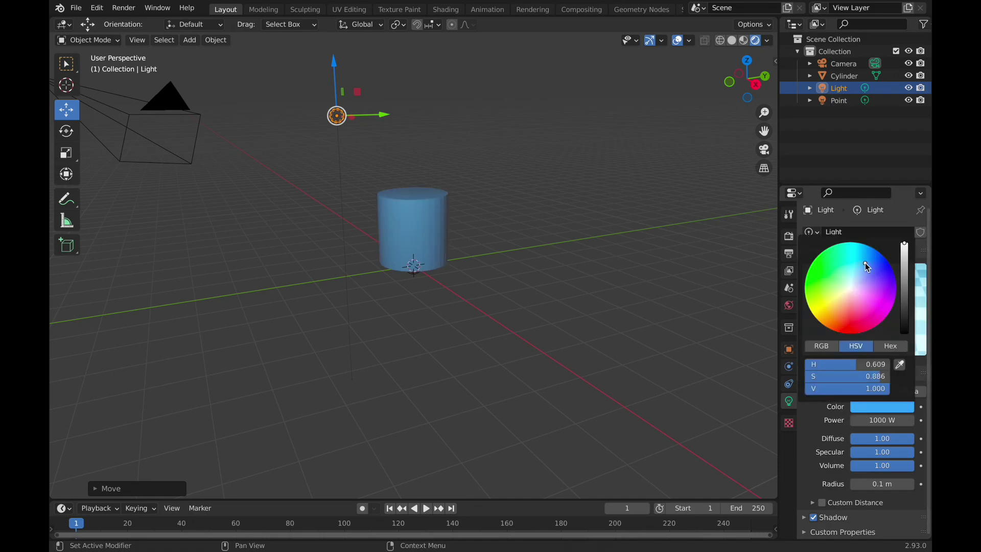
{"action": "left_click", "coordinate": [828, 296]}
{"action": "left_click", "coordinate": [815, 302]}
Step: Reduce the light's power to about 804.7 W
{"action": "middle_click_drag", "start_coordinate": [516, 305], "coordinate": [440, 309]}
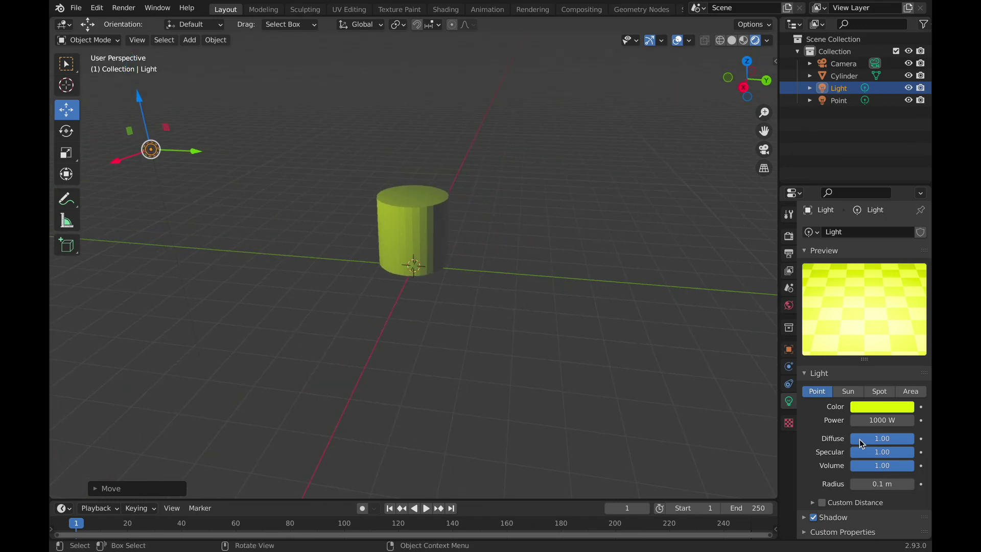
{"action": "left_click", "coordinate": [897, 419]}
{"action": "key", "text": "Return"}
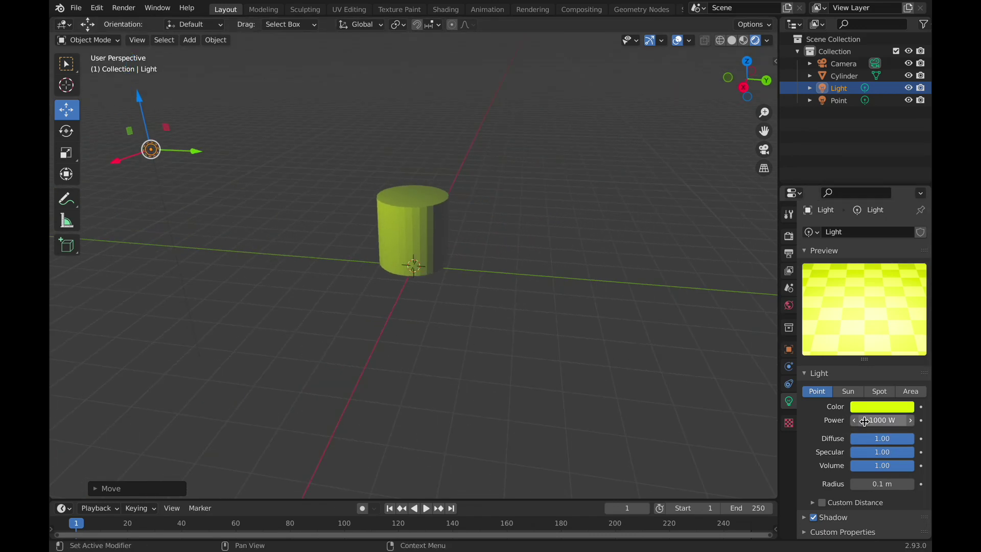
{"action": "left_click_drag", "start_coordinate": [853, 420], "coordinate": [850, 420]}
Step: Lower the light's volume factor to 0.29 and its specular factor to 0.34
{"action": "middle_click_drag", "start_coordinate": [149, 186], "coordinate": [429, 353]}
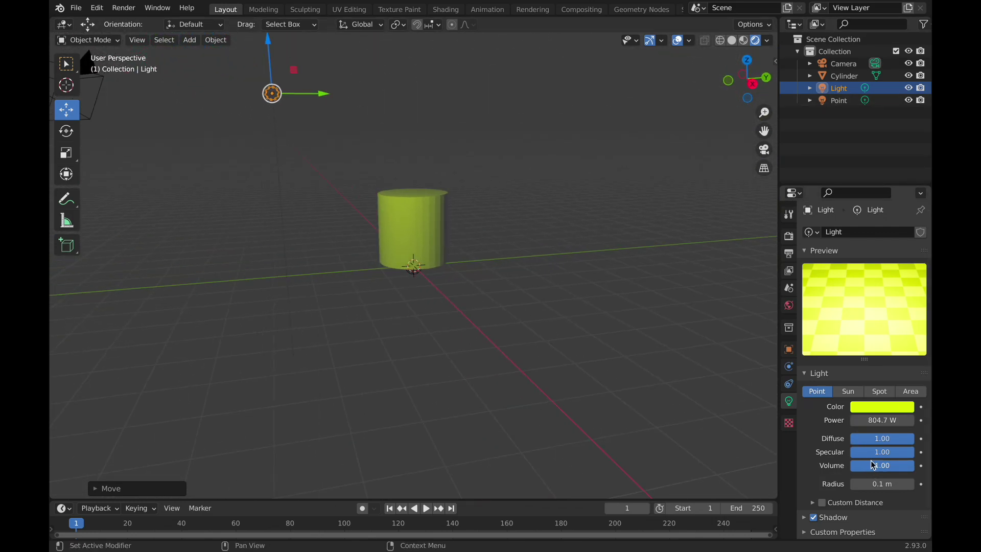
{"action": "left_click", "coordinate": [872, 467]}
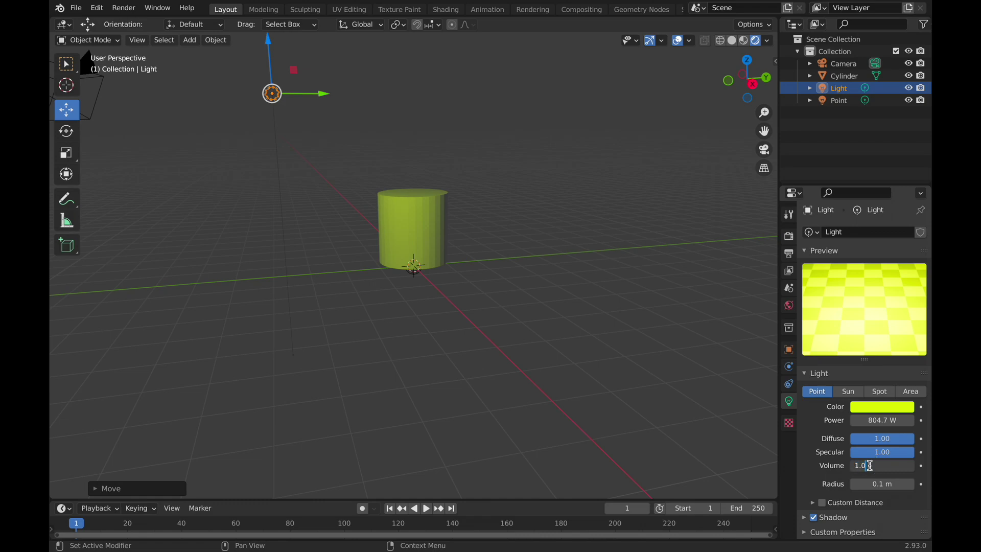
{"action": "key", "text": "Return"}
{"action": "left_click_drag", "start_coordinate": [876, 469], "coordinate": [847, 469]}
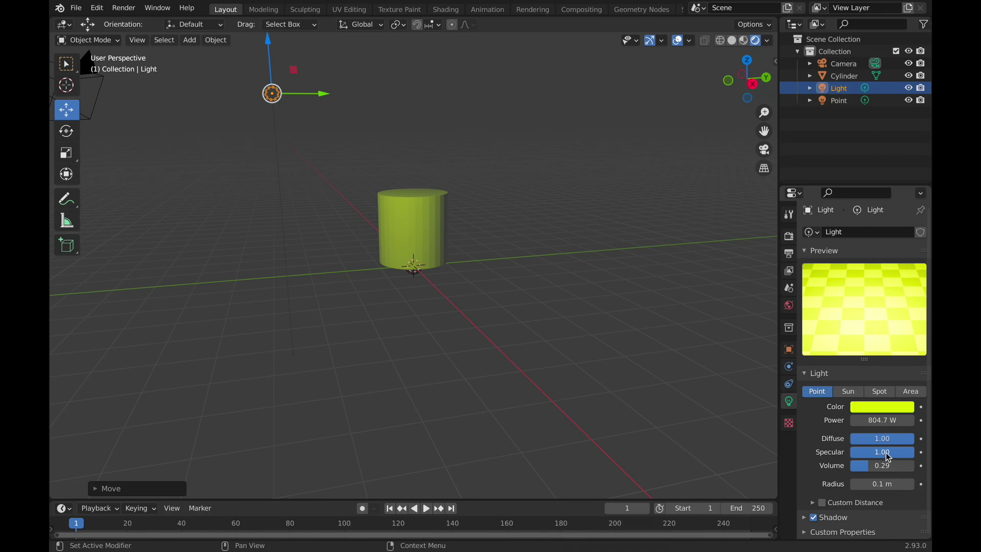
{"action": "left_click_drag", "start_coordinate": [879, 453], "coordinate": [849, 452]}
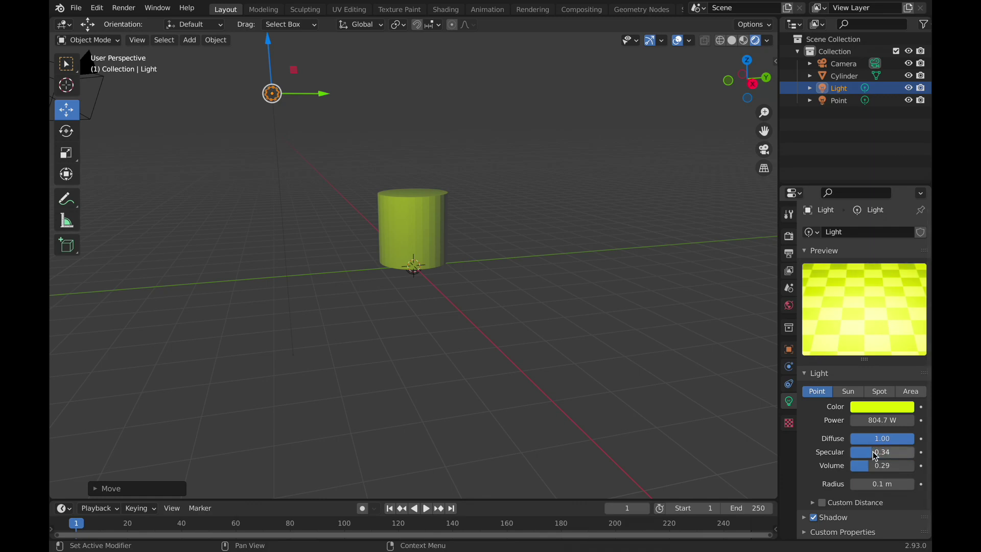
Step: Increase the light's radius to 0.7 m and collapse its Light settings
{"action": "mouse_move", "coordinate": [899, 484]}
{"action": "left_mouse_down"}
{"action": "mouse_move", "coordinate": [923, 485]}
{"action": "mouse_move", "coordinate": [899, 486]}
{"action": "left_mouse_up"}
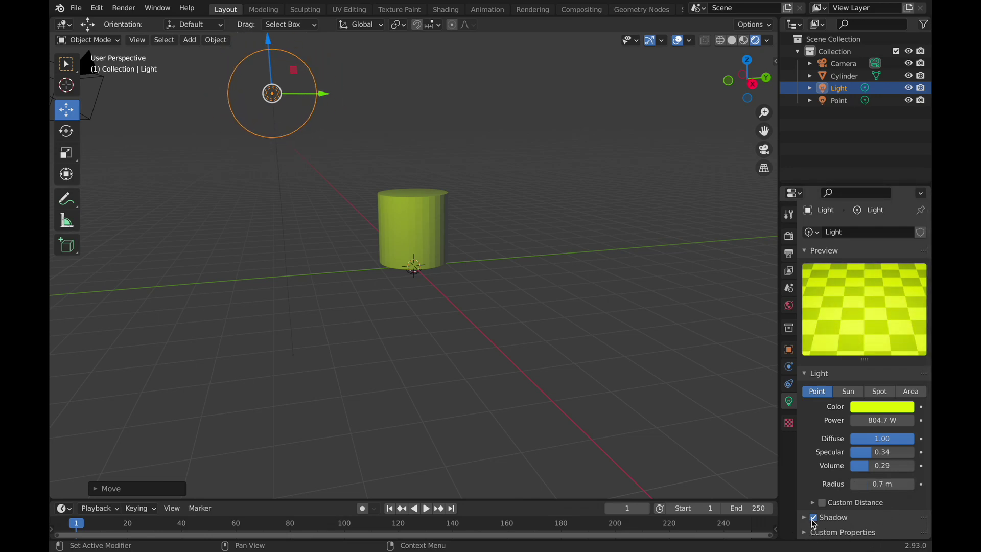
{"action": "left_click", "coordinate": [811, 383]}
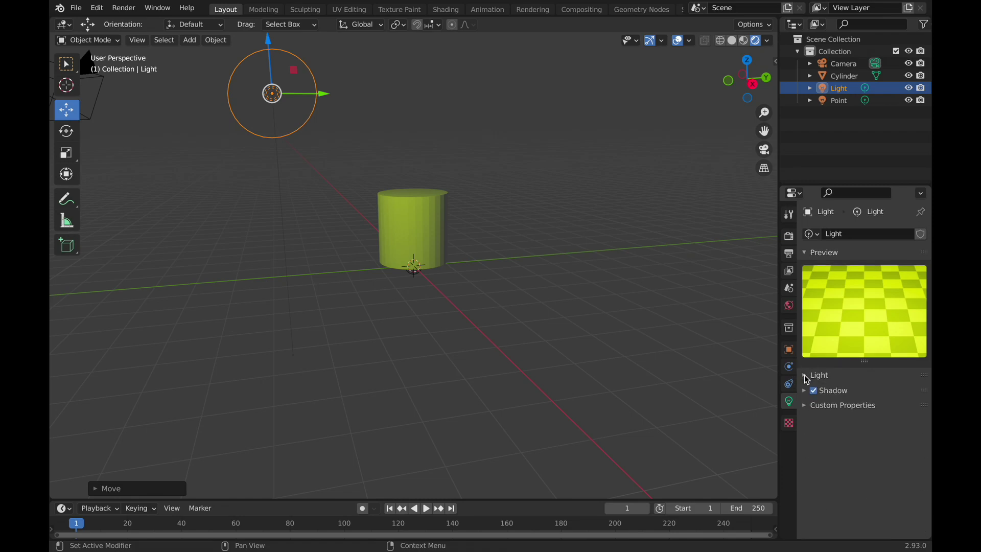
Step: Add a custom property with a value of 0.980 to the light, and collapse the Custom Properties section
{"action": "left_click", "coordinate": [806, 406]}
{"action": "left_click", "coordinate": [806, 406]}
{"action": "left_click", "coordinate": [806, 408]}
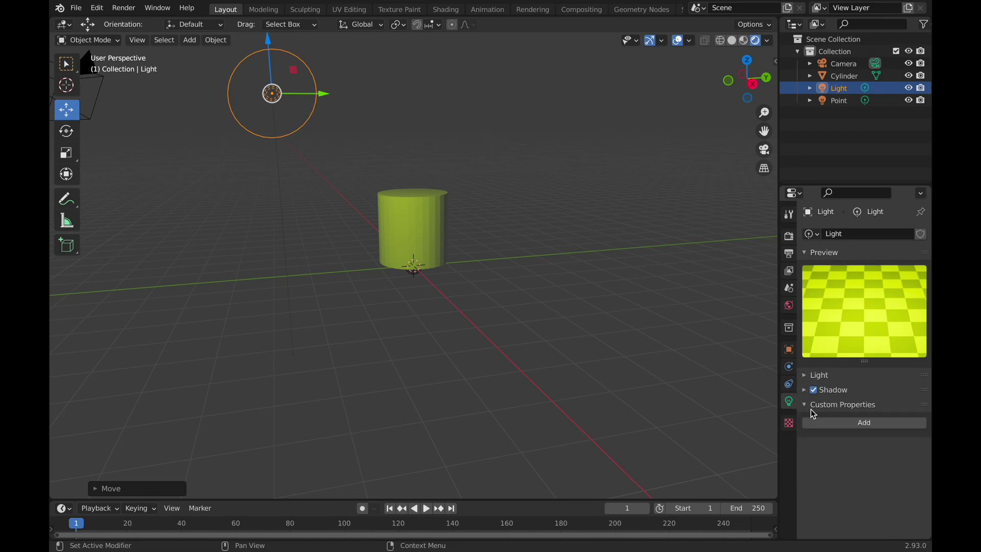
{"action": "left_click", "coordinate": [828, 424]}
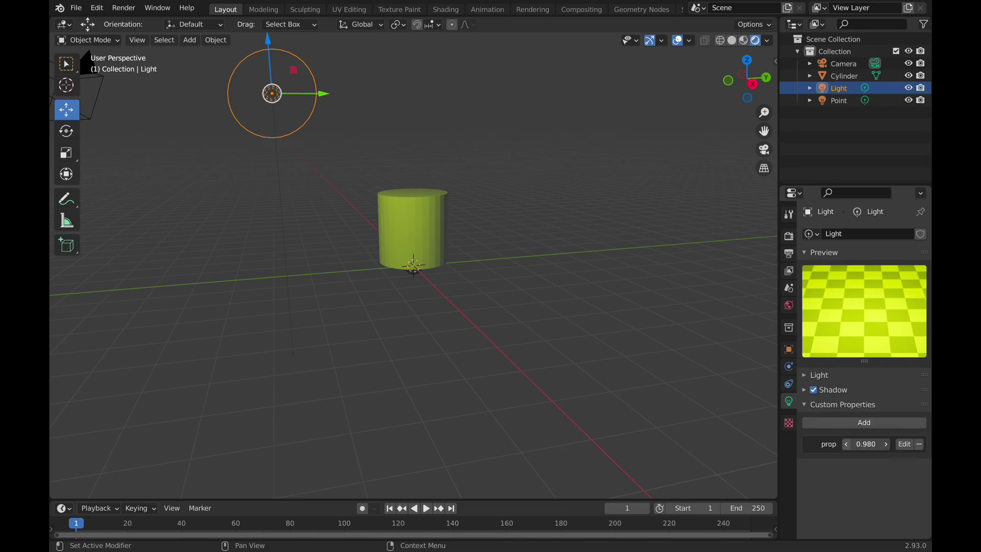
{"action": "left_click", "coordinate": [806, 406]}
Step: Move the yellow-green light freely around the cylinder and inspect the lighting from several angles
{"action": "key", "text": "g"}
{"action": "left_click", "coordinate": [486, 320]}
{"action": "middle_click_drag", "start_coordinate": [486, 320], "coordinate": [386, 334]}
{"action": "middle_click_drag", "start_coordinate": [186, 191], "coordinate": [240, 266]}
{"action": "left_click_drag", "start_coordinate": [195, 199], "coordinate": [519, 207]}
{"action": "middle_click_drag", "start_coordinate": [519, 207], "coordinate": [415, 268]}
{"action": "middle_click_drag", "start_coordinate": [141, 135], "coordinate": [337, 238]}
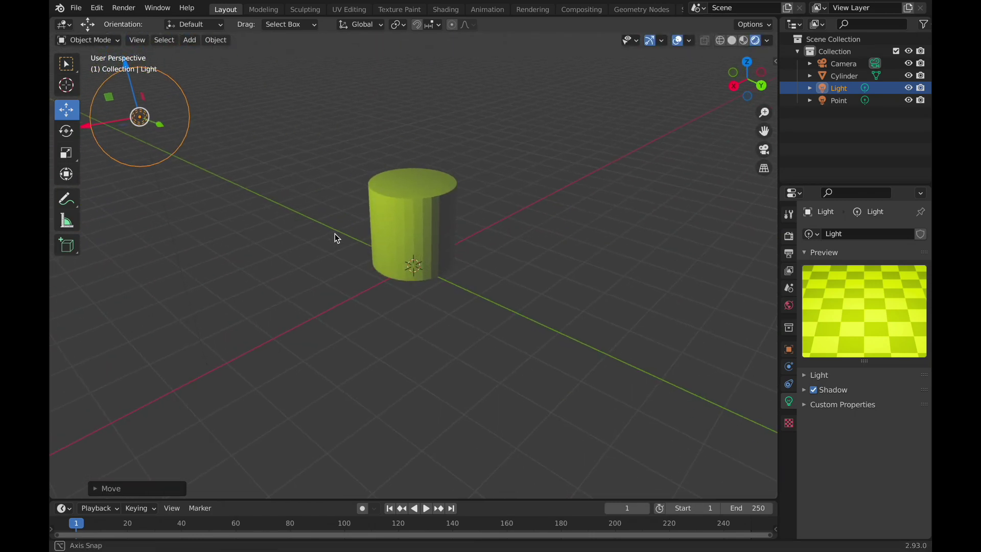
Step: Move the yellow-green light over the cylinder and raise it well above the cylinder's top face
{"action": "left_click_drag", "start_coordinate": [159, 130], "coordinate": [419, 253]}
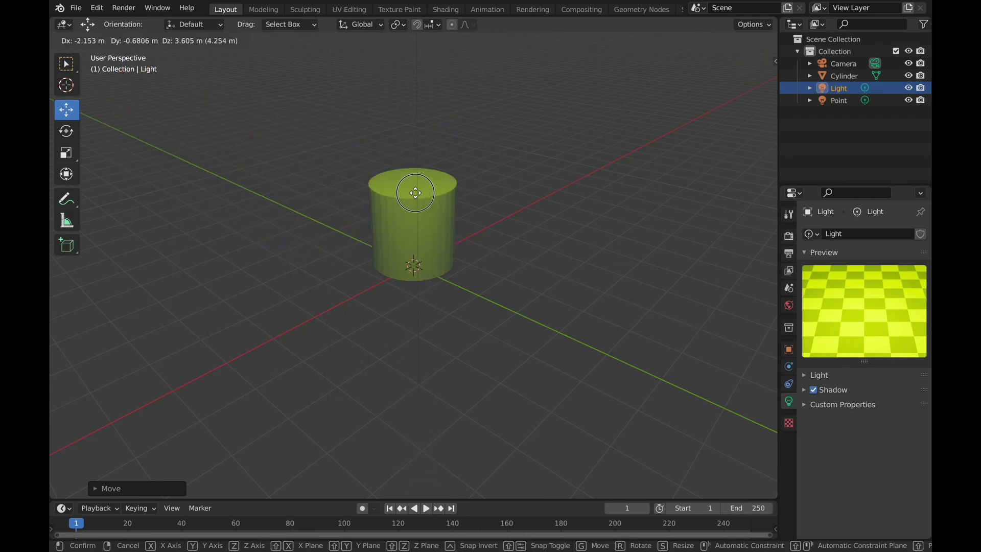
{"action": "left_click_drag", "start_coordinate": [415, 59], "coordinate": [415, 58]}
{"action": "middle_click_drag", "start_coordinate": [572, 322], "coordinate": [418, 273]}
{"action": "scroll", "coordinate": [537, 364], "scroll_direction": "down", "scroll_amount": 9}
{"action": "left_click_drag", "start_coordinate": [380, 187], "coordinate": [416, 227]}
{"action": "scroll", "coordinate": [468, 318], "scroll_direction": "up", "scroll_amount": 6}
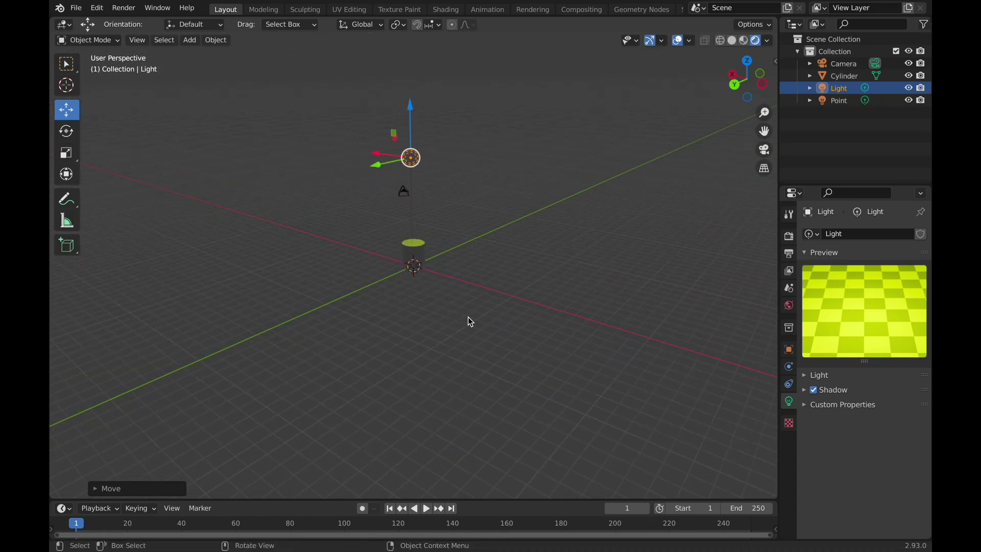
Step: Select the white point light at the cylinder's base and move it below the cylinder
{"action": "middle_click_drag", "start_coordinate": [468, 321], "coordinate": [593, 278]}
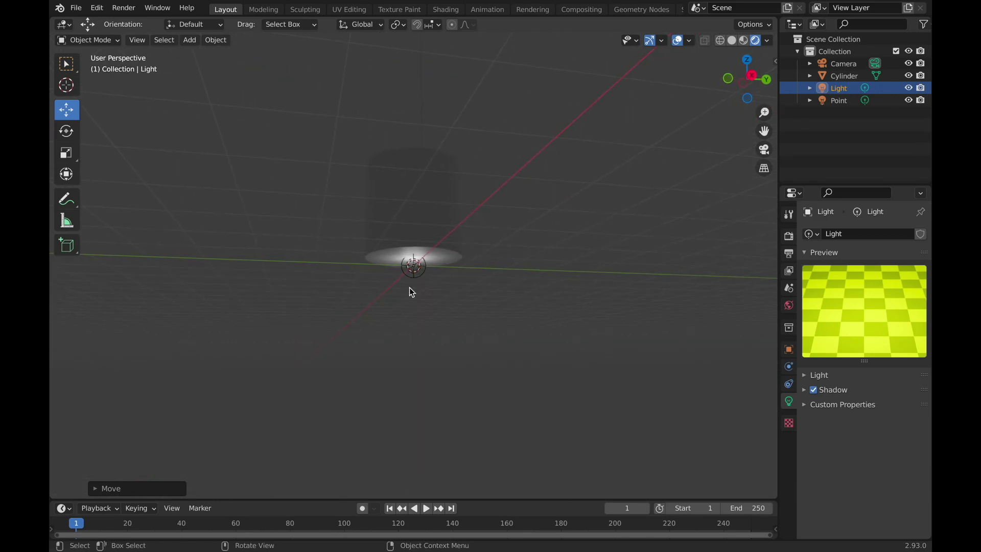
{"action": "left_click", "coordinate": [414, 272]}
{"action": "left_click_drag", "start_coordinate": [415, 230], "coordinate": [422, 309]}
{"action": "middle_click_drag", "start_coordinate": [473, 394], "coordinate": [399, 418]}
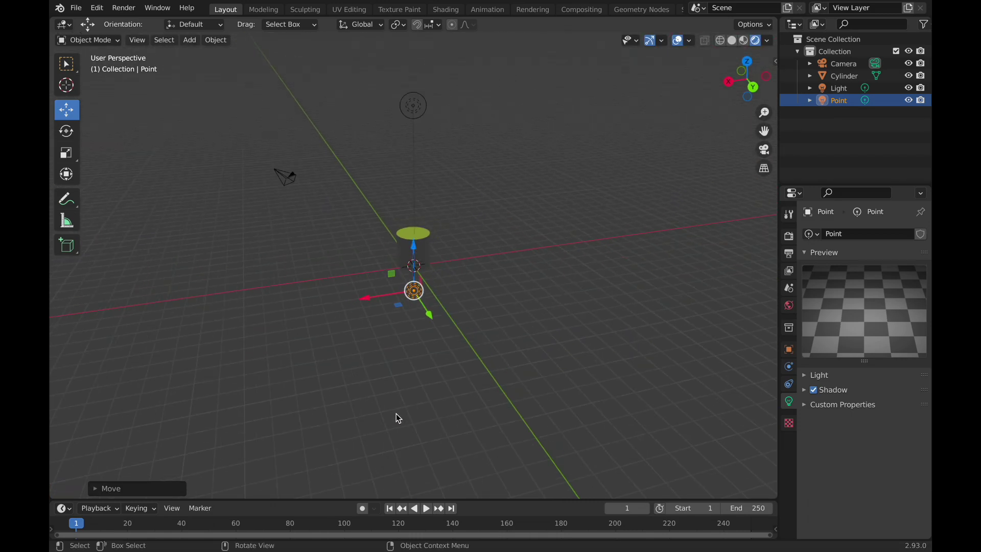
{"action": "scroll", "coordinate": [397, 416], "scroll_direction": "down", "scroll_amount": 2}
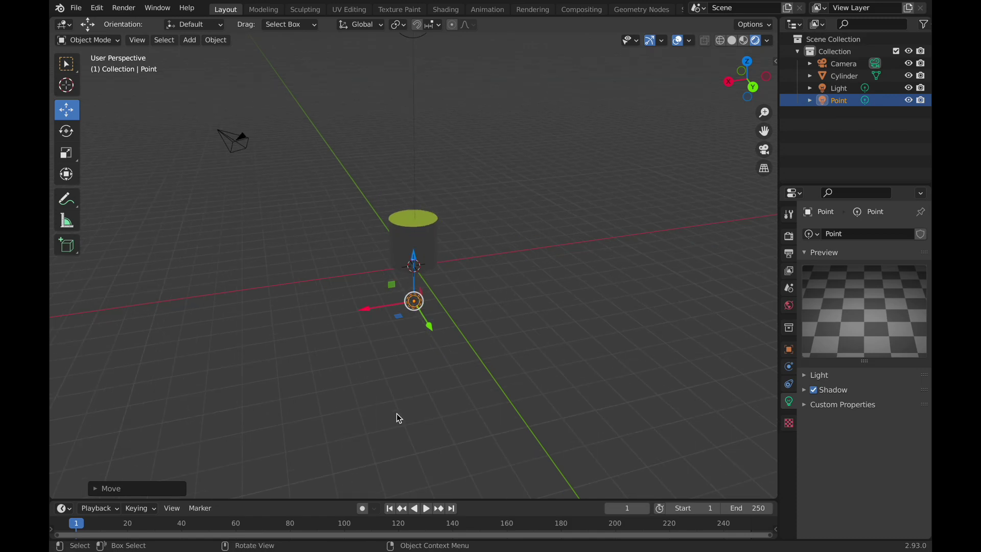
{"action": "scroll", "coordinate": [397, 416], "scroll_direction": "up", "scroll_amount": 6}
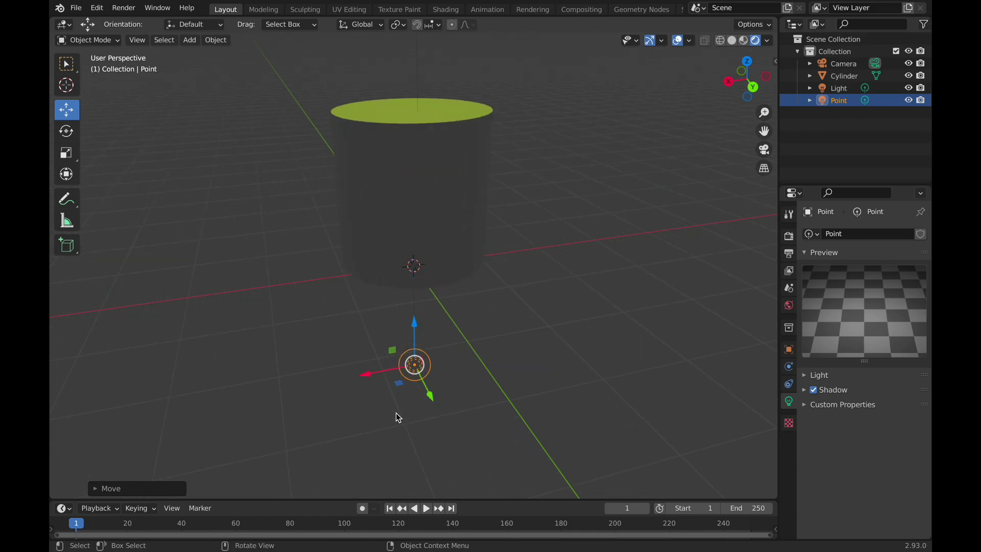
Step: Delete the white point light below the cylinder
{"action": "left_click_drag", "start_coordinate": [415, 365], "coordinate": [454, 403]}
{"action": "right_click", "coordinate": [456, 405]}
{"action": "left_click", "coordinate": [453, 400]}
{"action": "mouse_move", "coordinate": [455, 401]}
{"action": "middle_mouse_down"}
{"action": "mouse_move", "coordinate": [474, 270]}
{"action": "mouse_move", "coordinate": [476, 283]}
{"action": "mouse_move", "coordinate": [390, 304]}
{"action": "mouse_move", "coordinate": [348, 333]}
{"action": "mouse_move", "coordinate": [428, 391]}
{"action": "mouse_move", "coordinate": [449, 385]}
{"action": "middle_mouse_up"}
{"action": "scroll", "coordinate": [448, 373], "scroll_direction": "up", "scroll_amount": 4}
{"action": "scroll", "coordinate": [450, 361], "scroll_direction": "down", "scroll_amount": 8}
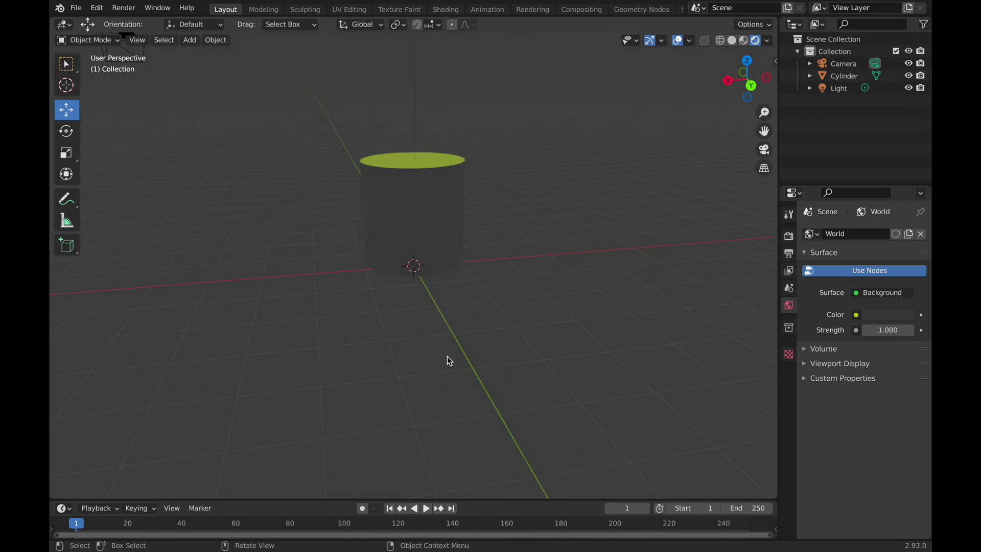
Step: Move the yellow-green light about 6.5 m from above the cylinder to a lower spot beside it
{"action": "left_click", "coordinate": [414, 159]}
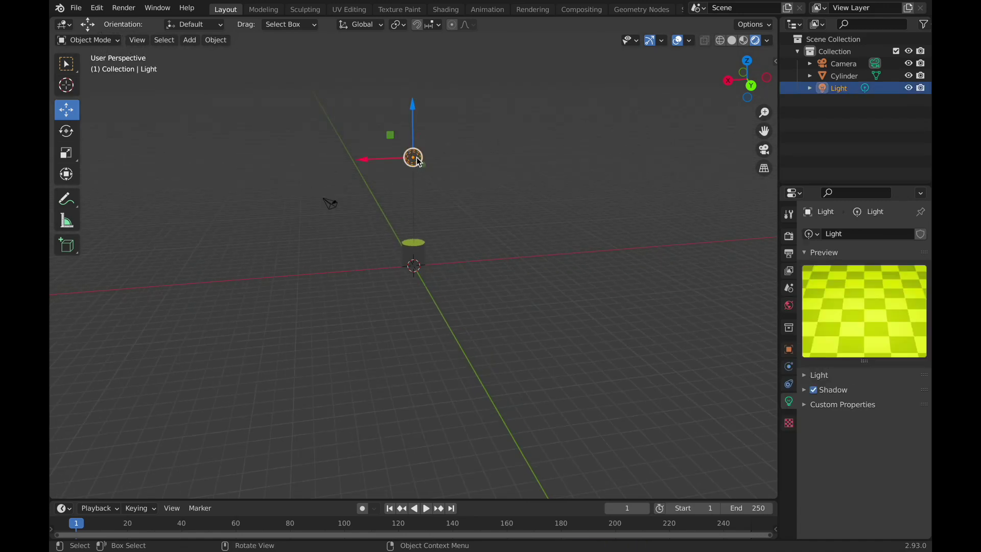
{"action": "key", "text": "g"}
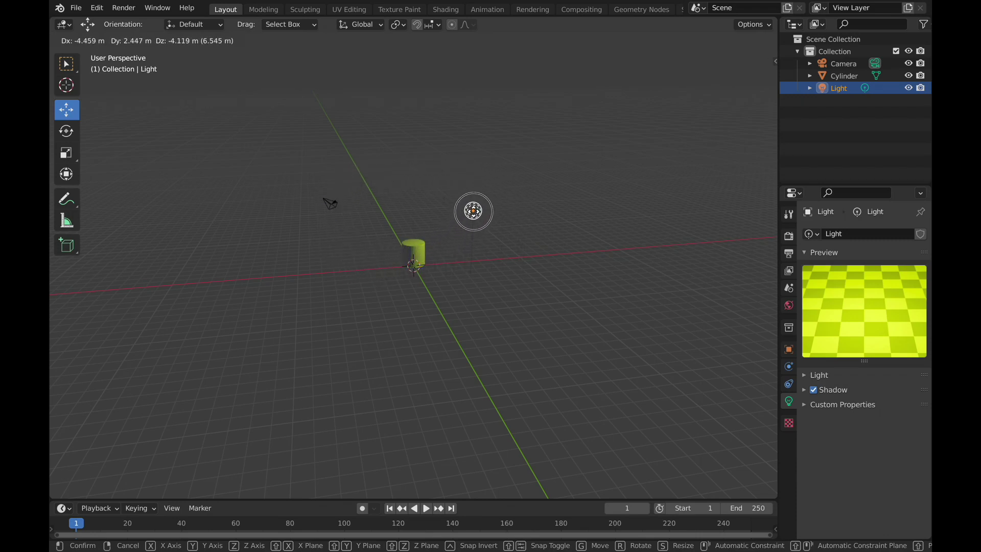
{"action": "left_click", "coordinate": [473, 204]}
{"action": "scroll", "coordinate": [444, 316], "scroll_direction": "up", "scroll_amount": 5}
{"action": "middle_click_drag", "start_coordinate": [444, 314], "coordinate": [460, 337]}
{"action": "scroll", "coordinate": [460, 336], "scroll_direction": "down", "scroll_amount": 4}
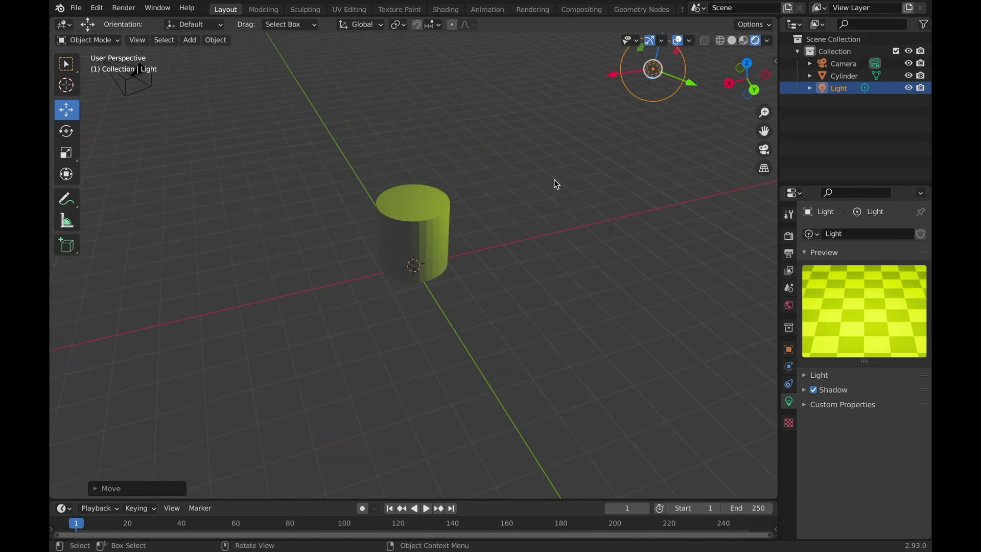
Step: Lower the light to near ground level beside the cylinder, and raise it back to about the cylinder's top height
{"action": "left_click_drag", "start_coordinate": [654, 87], "coordinate": [627, 269]}
{"action": "mouse_move", "coordinate": [486, 344]}
{"action": "middle_mouse_down"}
{"action": "mouse_move", "coordinate": [492, 268]}
{"action": "mouse_move", "coordinate": [455, 247]}
{"action": "mouse_move", "coordinate": [427, 346]}
{"action": "mouse_move", "coordinate": [470, 342]}
{"action": "middle_mouse_up"}
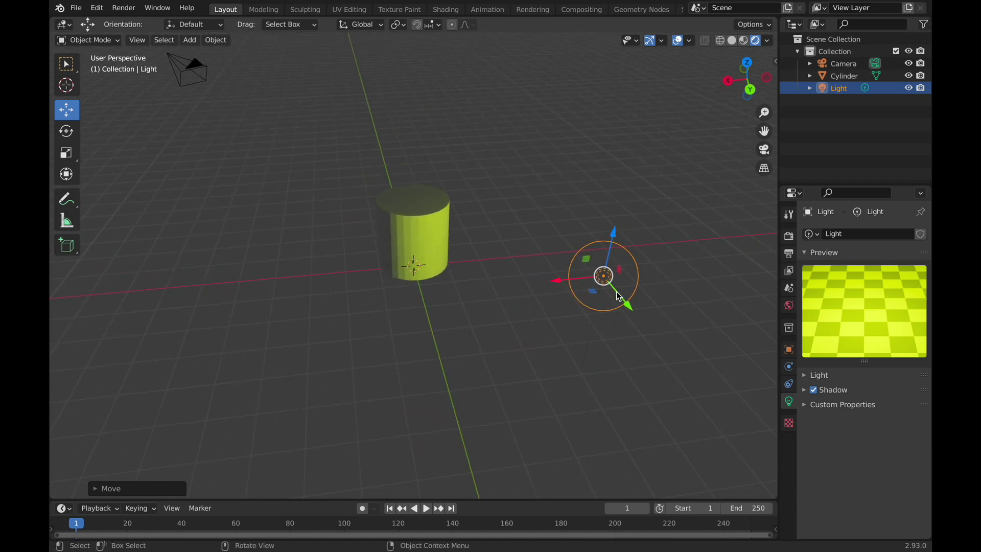
{"action": "left_click_drag", "start_coordinate": [608, 278], "coordinate": [582, 206]}
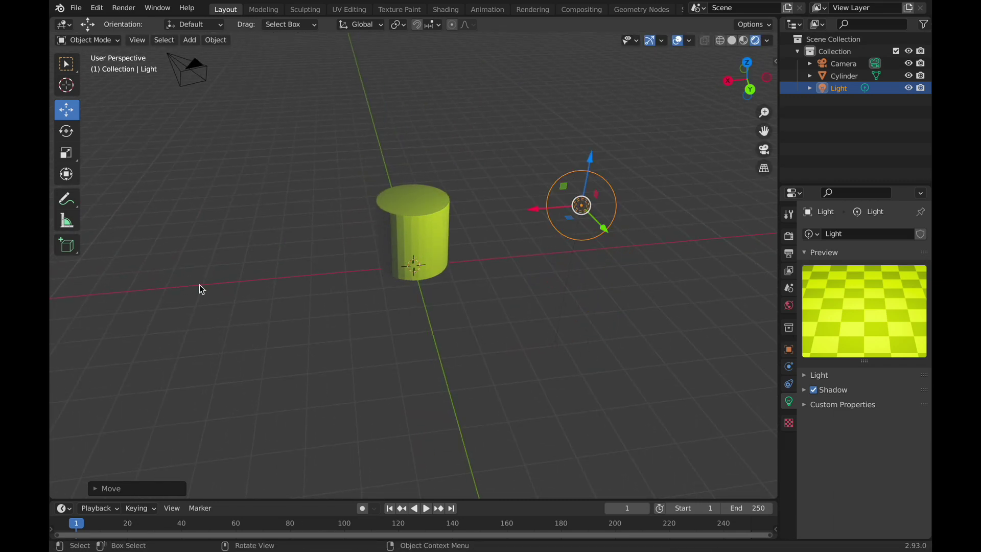
Step: Look through the camera and move the light about 4.7 m down onto the cylinder within the camera frame
{"action": "left_click", "coordinate": [838, 63]}
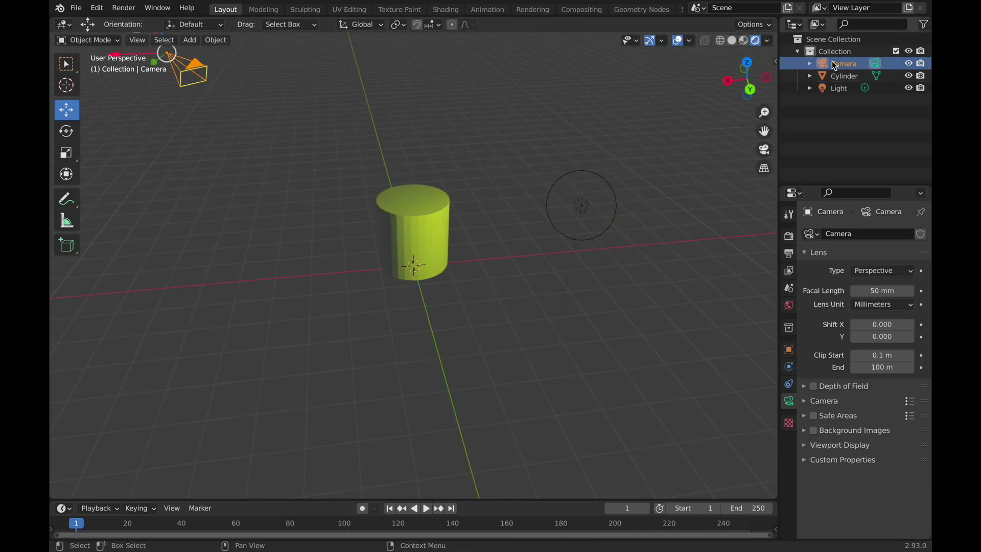
{"action": "left_click", "coordinate": [764, 151]}
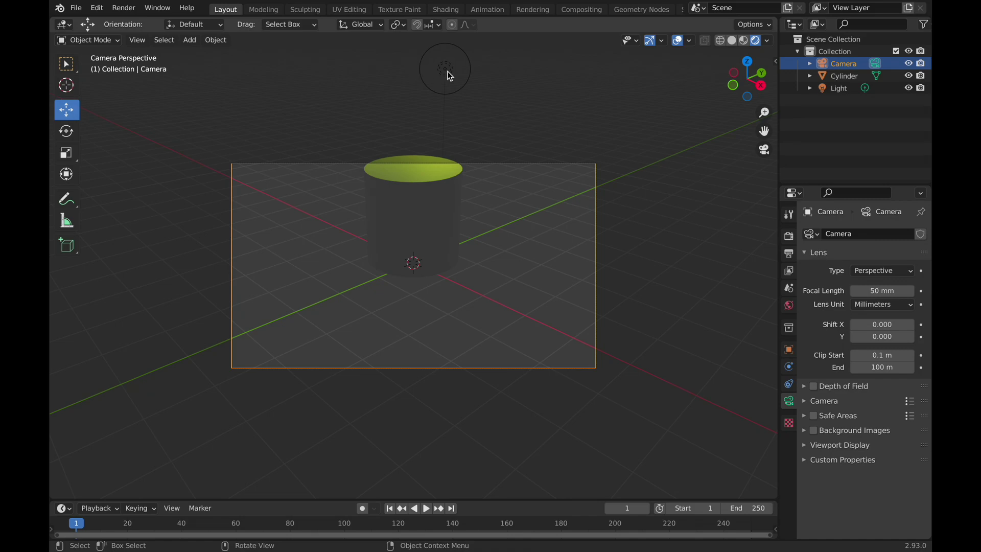
{"action": "left_click", "coordinate": [450, 76]}
{"action": "key", "text": "g"}
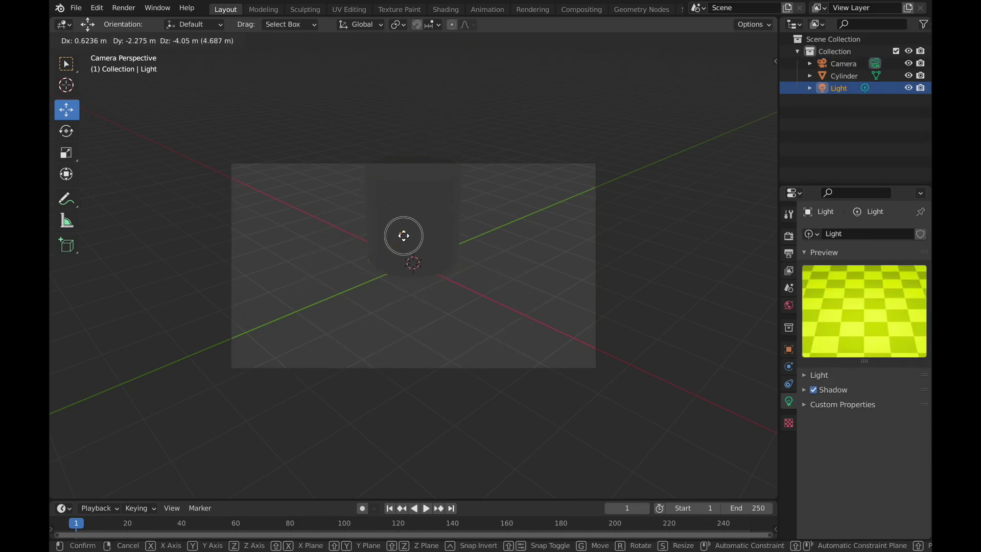
{"action": "left_click", "coordinate": [404, 235]}
Step: Move the light across to the opposite side of the cylinder and return to the camera view
{"action": "middle_click_drag", "start_coordinate": [493, 328], "coordinate": [527, 235]}
{"action": "left_click_drag", "start_coordinate": [543, 261], "coordinate": [171, 208]}
{"action": "left_click", "coordinate": [764, 150]}
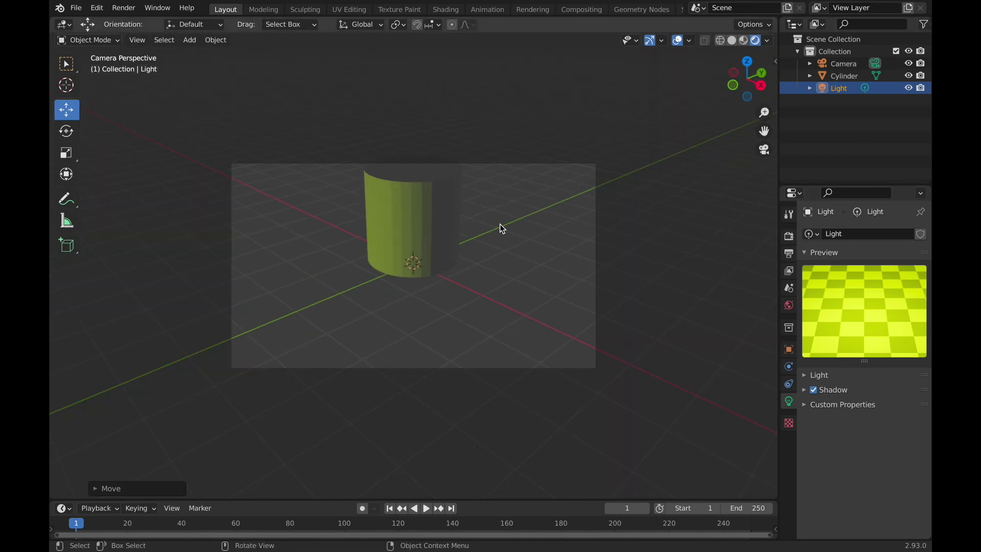
Step: Reduce the light's radius to about 0.32 m with Adjust Light Radius
{"action": "key", "text": "g"}
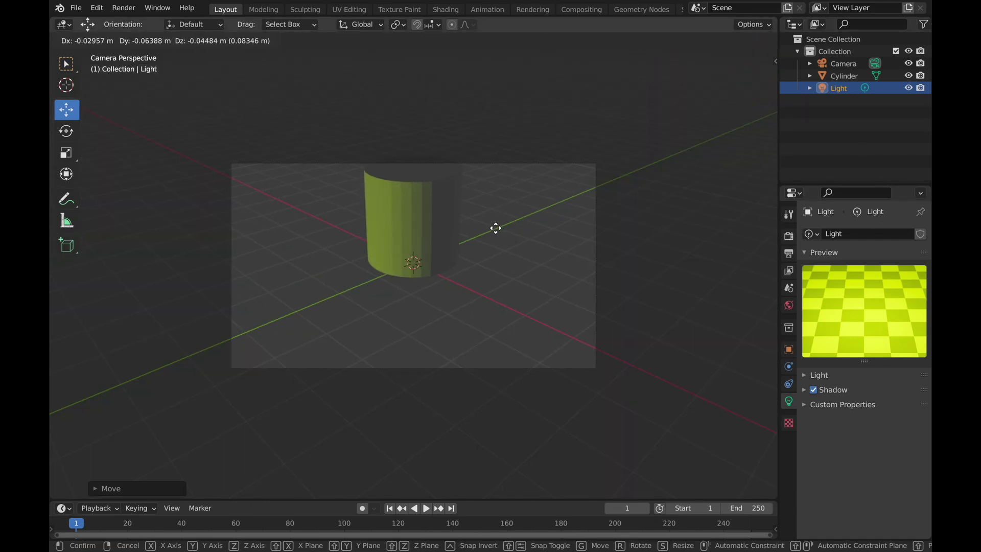
{"action": "right_click", "coordinate": [495, 228]}
{"action": "right_click", "coordinate": [495, 228]}
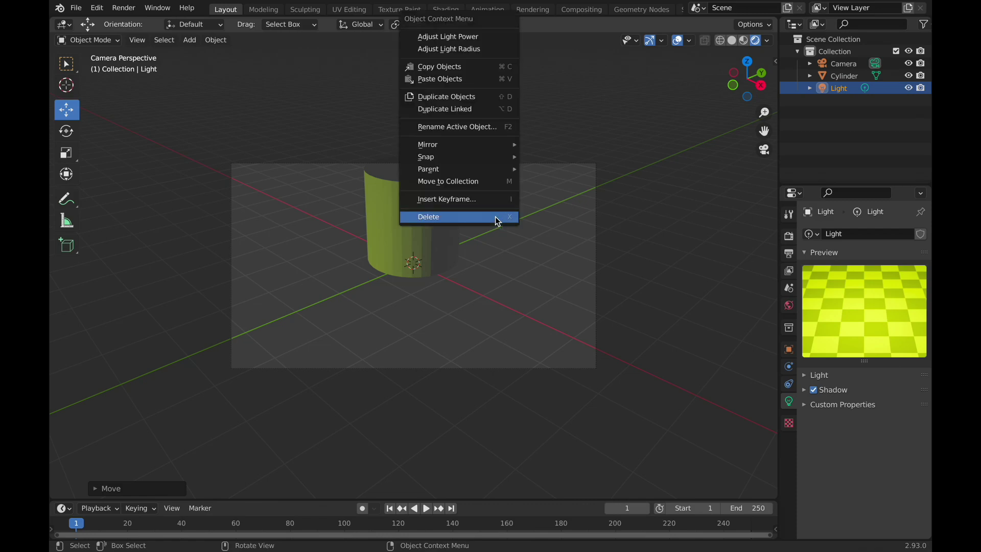
{"action": "left_click", "coordinate": [477, 49]}
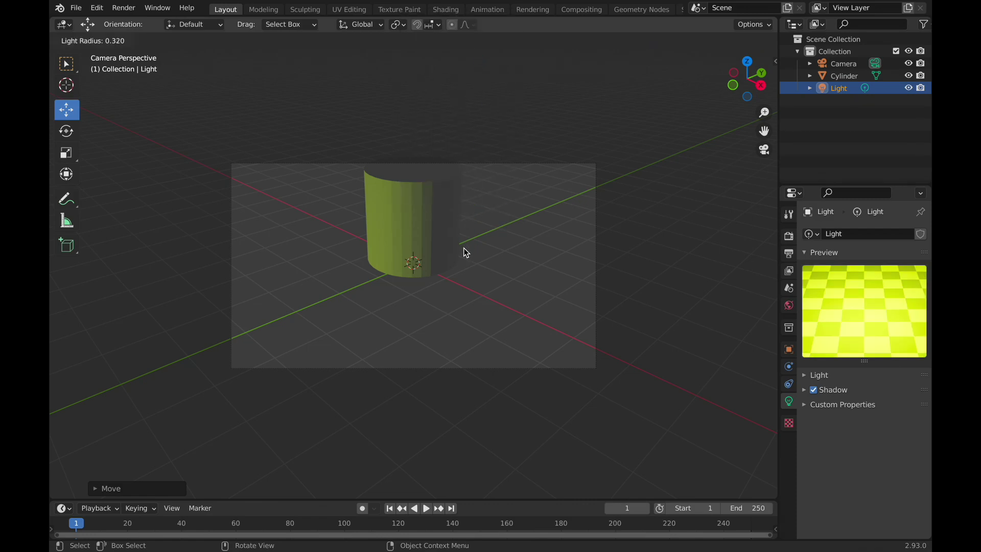
{"action": "left_click", "coordinate": [467, 282]}
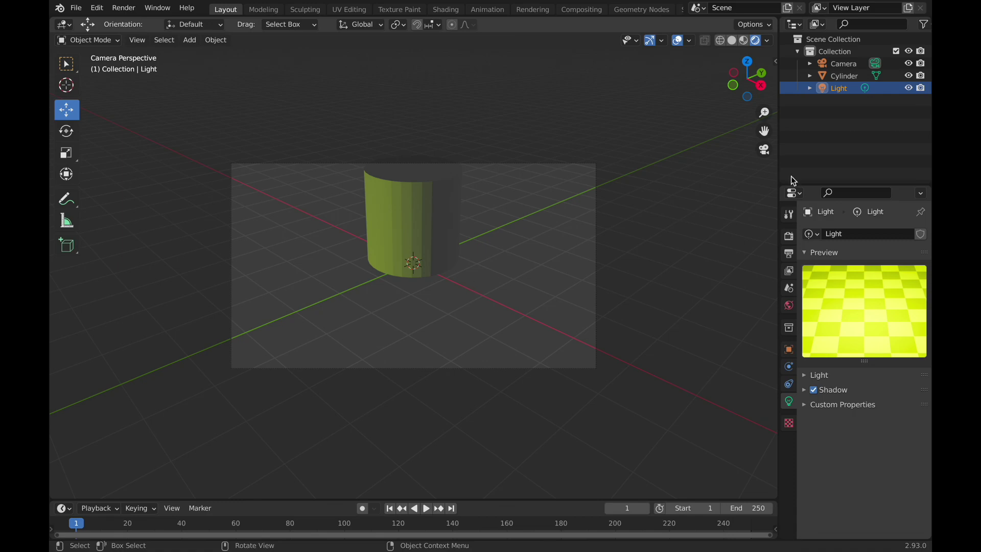
Step: Deselect the light and compare the scene outside the camera view with the camera view
{"action": "left_click", "coordinate": [503, 252]}
{"action": "left_click", "coordinate": [768, 155]}
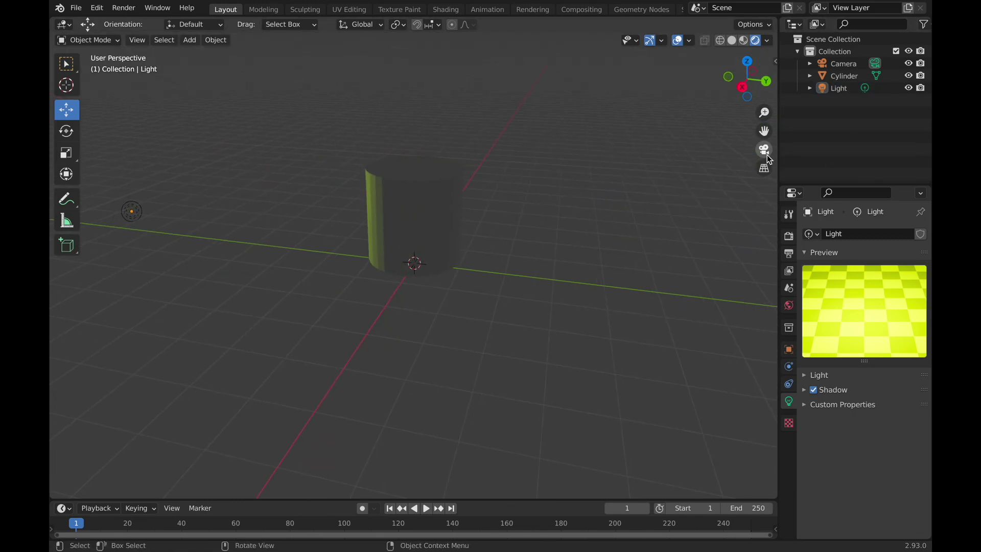
{"action": "left_click", "coordinate": [767, 154]}
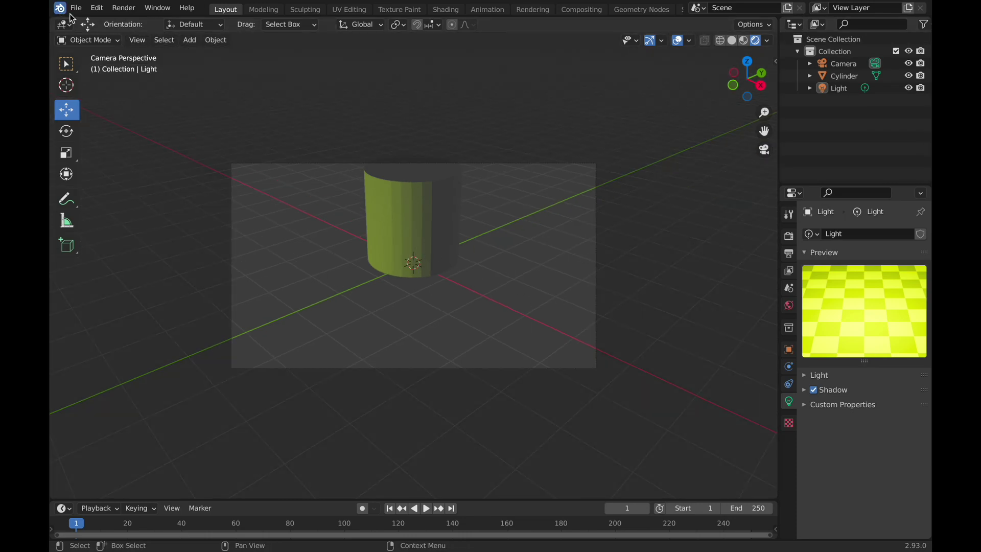
Step: Try to align the active camera to the selection and to adjust the light's radius again
{"action": "left_click", "coordinate": [138, 40]}
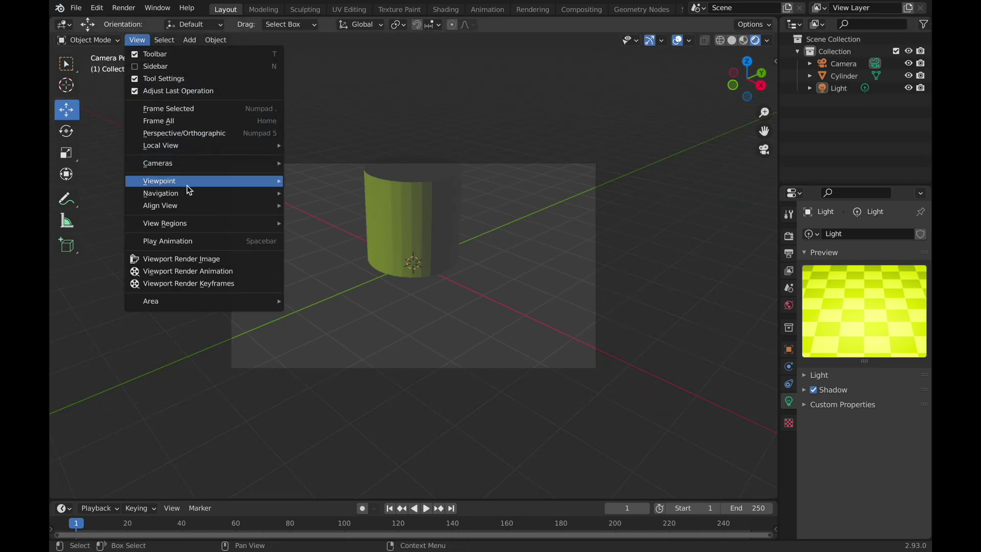
{"action": "mouse_move", "coordinate": [189, 182]}
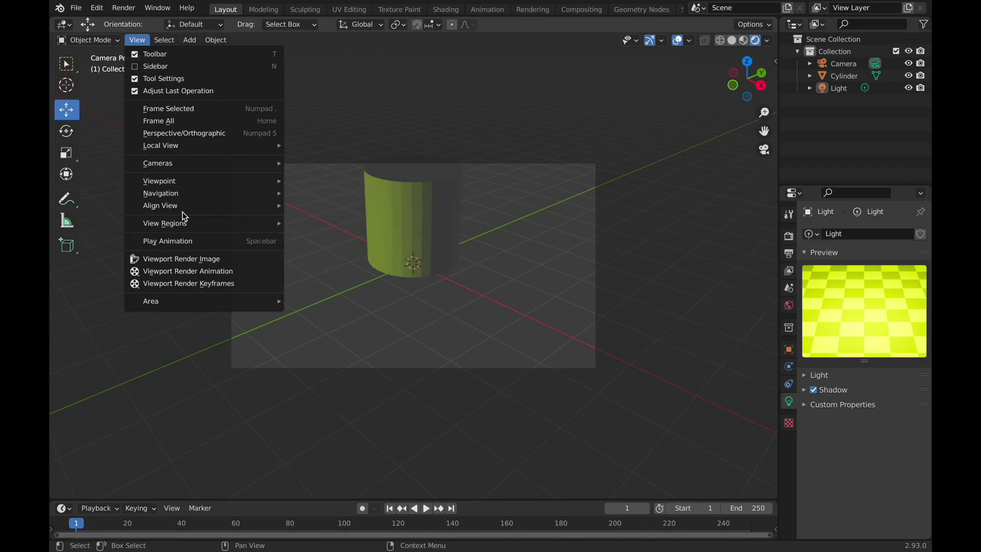
{"action": "mouse_move", "coordinate": [185, 209]}
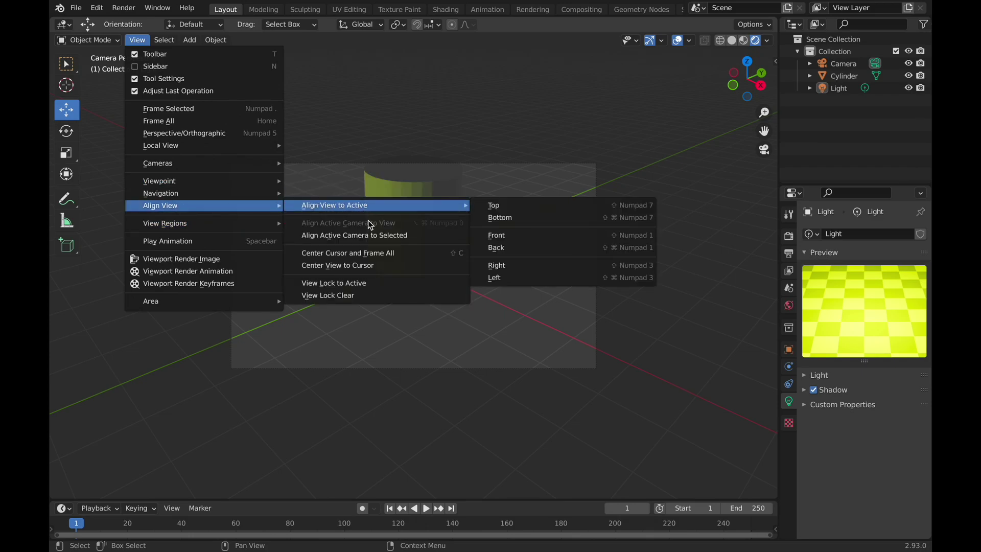
{"action": "left_click", "coordinate": [379, 235]}
{"action": "right_click", "coordinate": [376, 237]}
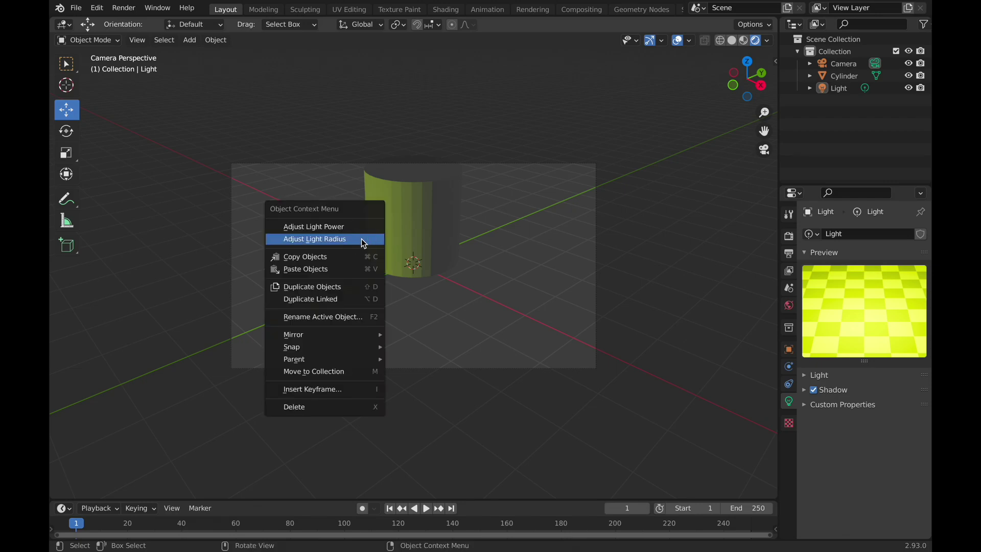
{"action": "left_click", "coordinate": [363, 240]}
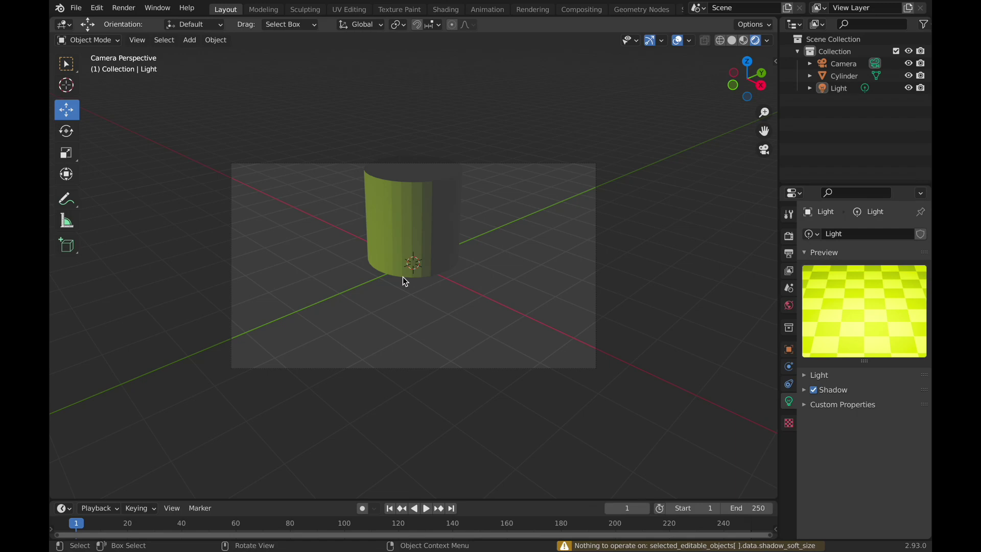
Step: Lower the cylinder so it fits entirely inside the camera frame, and deselect it
{"action": "left_click", "coordinate": [462, 257]}
{"action": "left_click_drag", "start_coordinate": [415, 168], "coordinate": [416, 192]}
{"action": "left_click", "coordinate": [551, 231]}
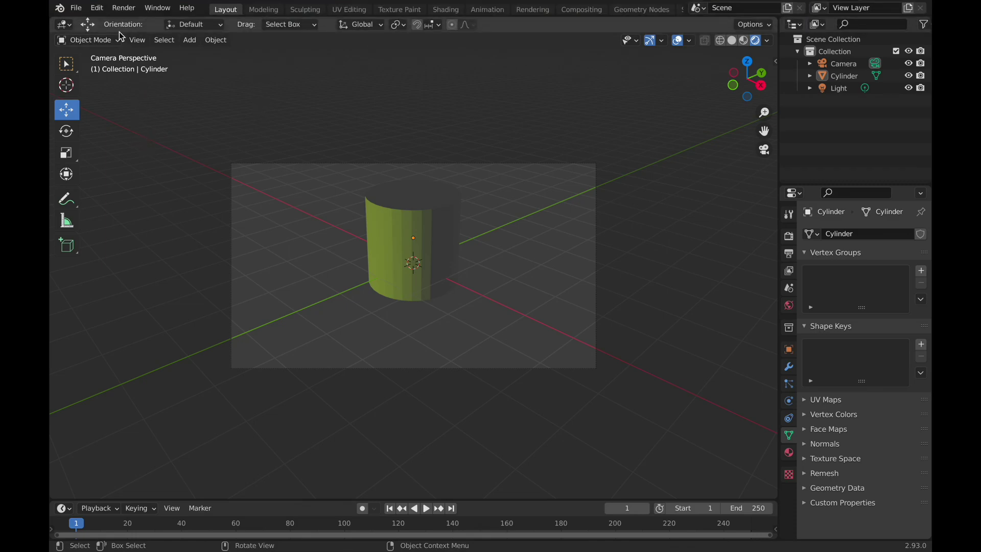
Step: Render the current frame as an image and move the render window over the middle of the viewport
{"action": "left_click", "coordinate": [127, 8]}
{"action": "left_click", "coordinate": [138, 23]}
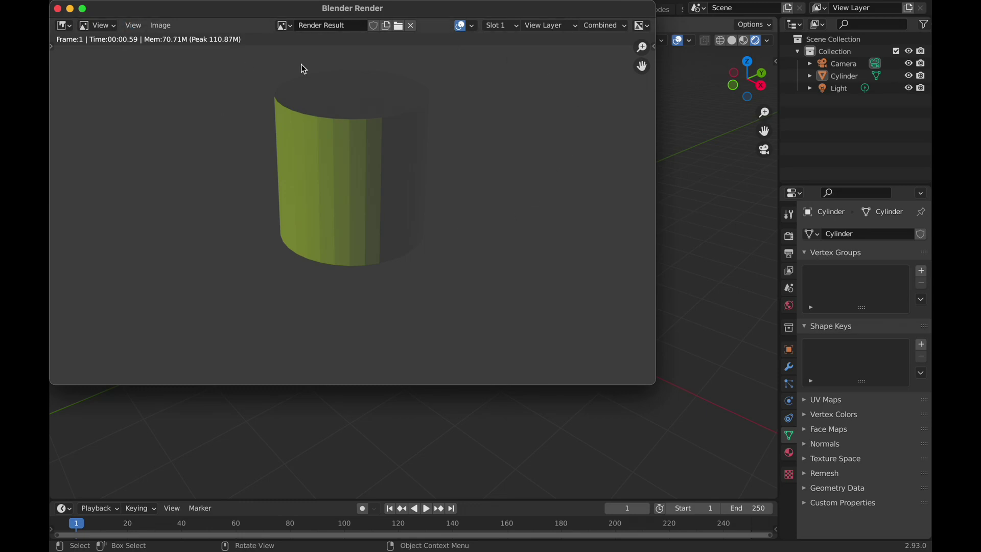
{"action": "left_click_drag", "start_coordinate": [449, 13], "coordinate": [507, 101]}
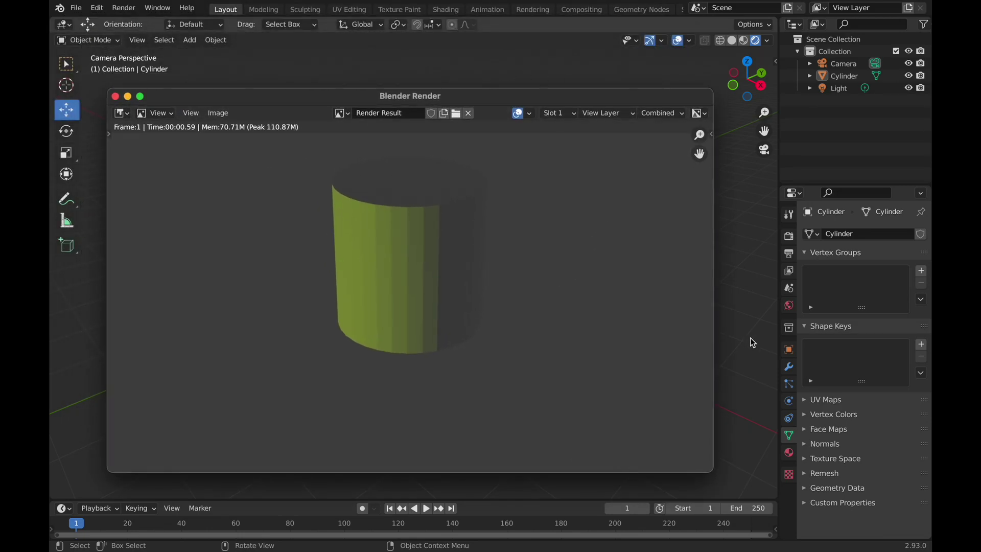